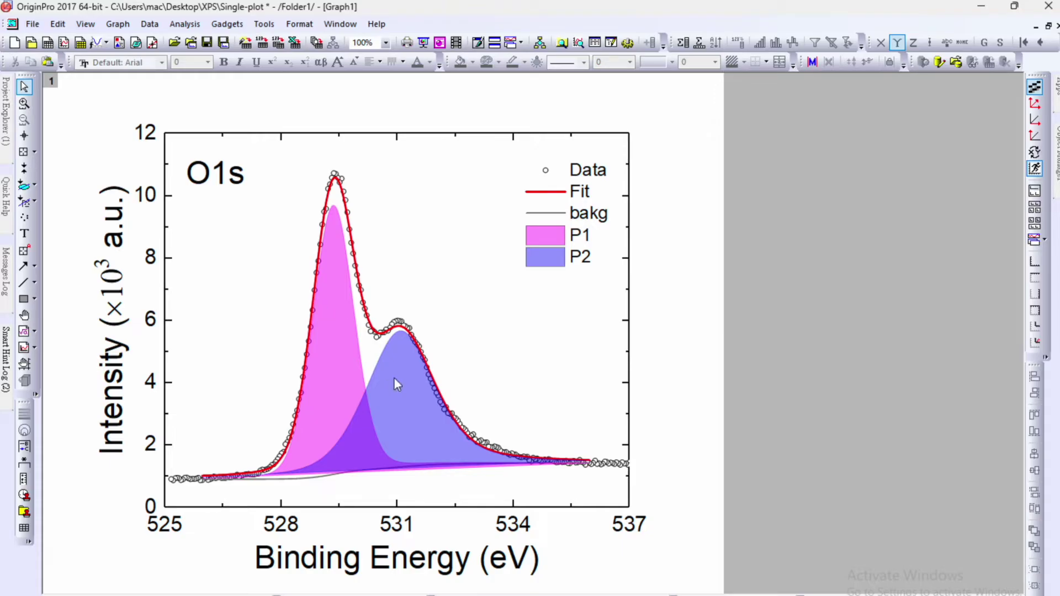
- Minimize the finished graph and maximize the O-400C worksheet (Book1)
{"action": "left_click", "coordinate": [1049, 26]}
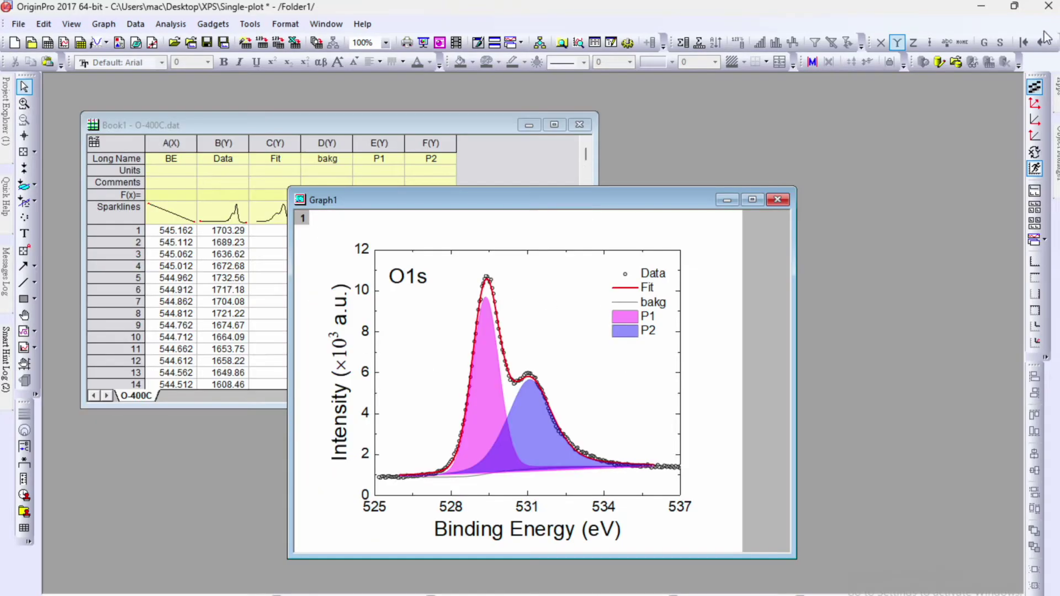
{"action": "left_click", "coordinate": [490, 125]}
{"action": "left_click", "coordinate": [554, 125]}
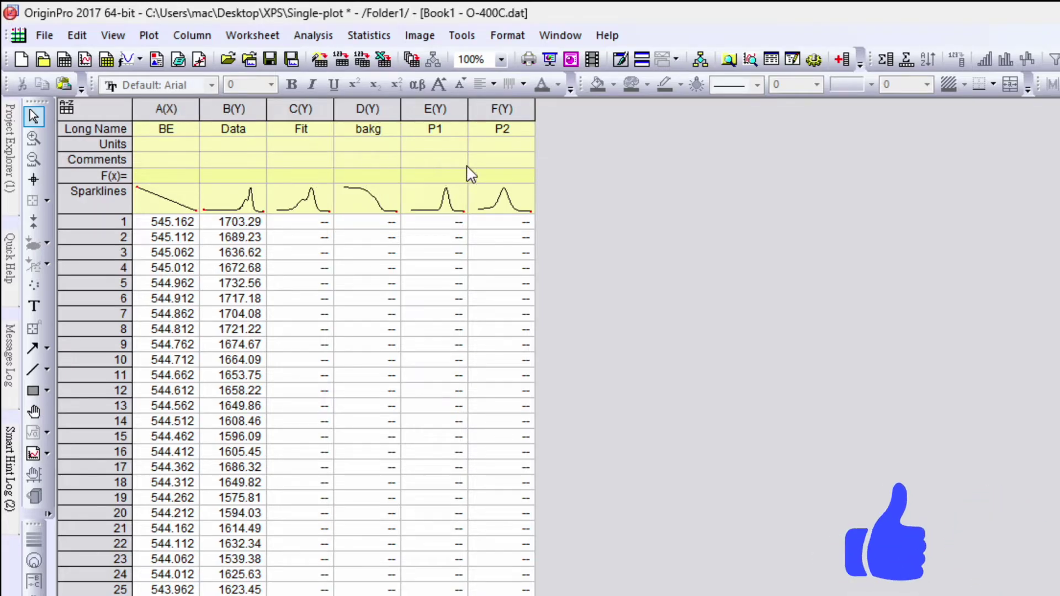
- Plot the Data column B(Y) as a scatter graph against binding energy
{"action": "left_click", "coordinate": [240, 110]}
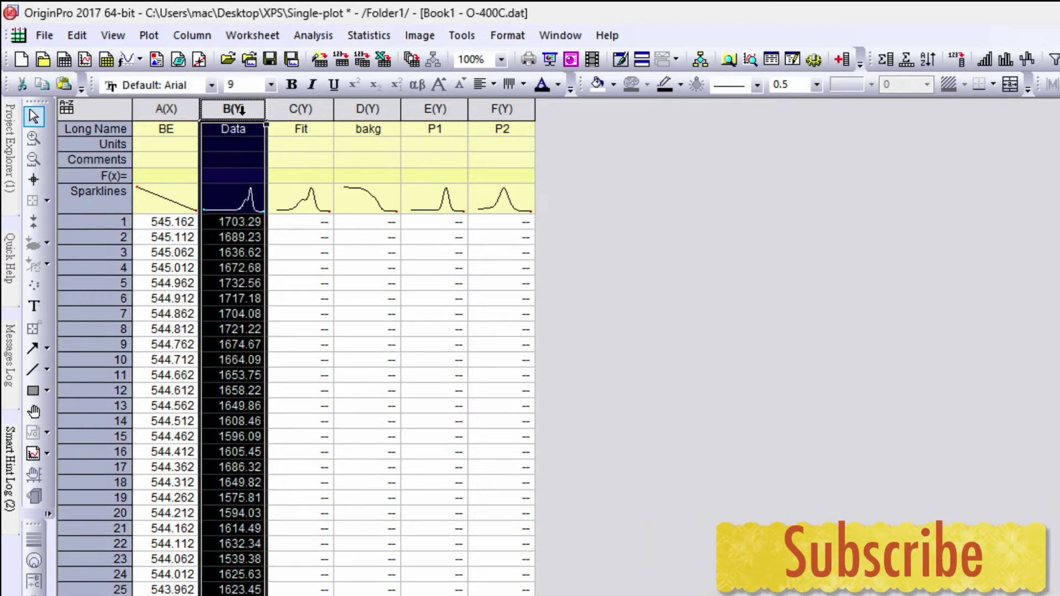
{"action": "right_click", "coordinate": [240, 110]}
{"action": "mouse_move", "coordinate": [409, 132]}
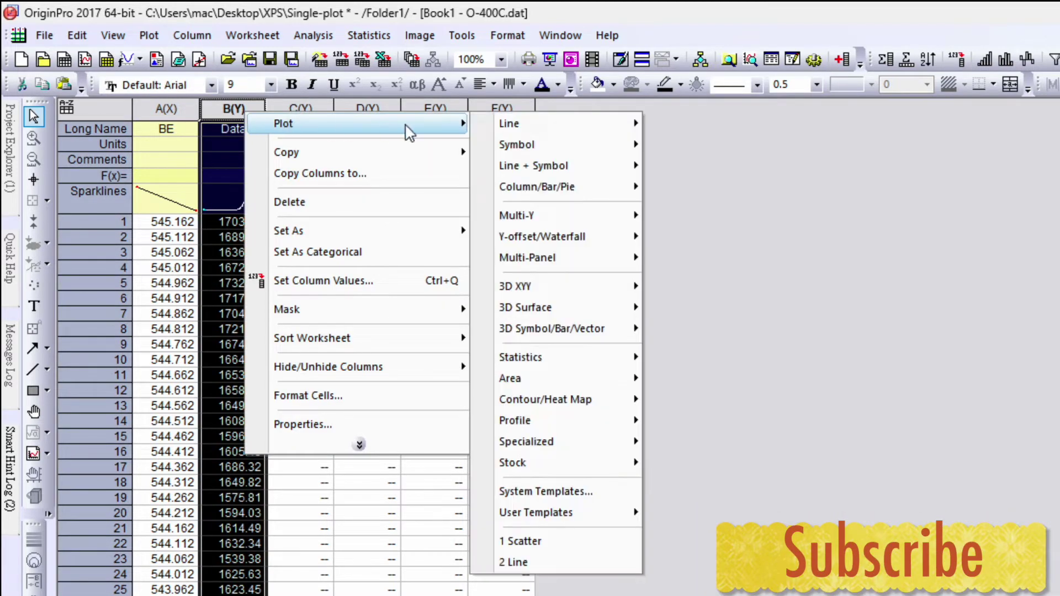
{"action": "mouse_move", "coordinate": [544, 146]}
{"action": "left_click", "coordinate": [731, 151]}
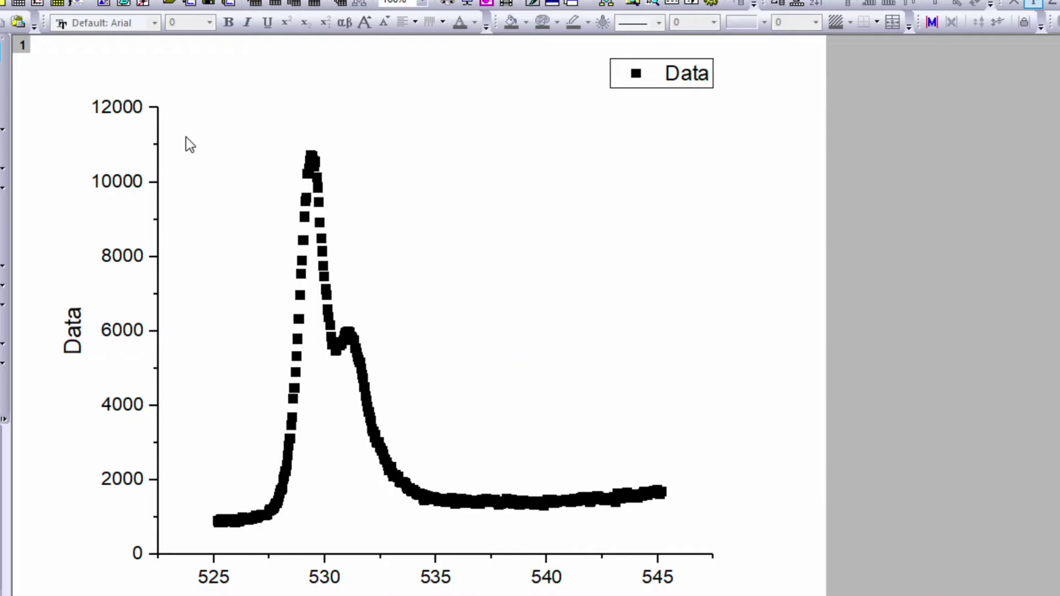
- In the layer's Layer Contents list, add the Fit column as a line plot
{"action": "right_click", "coordinate": [23, 46]}
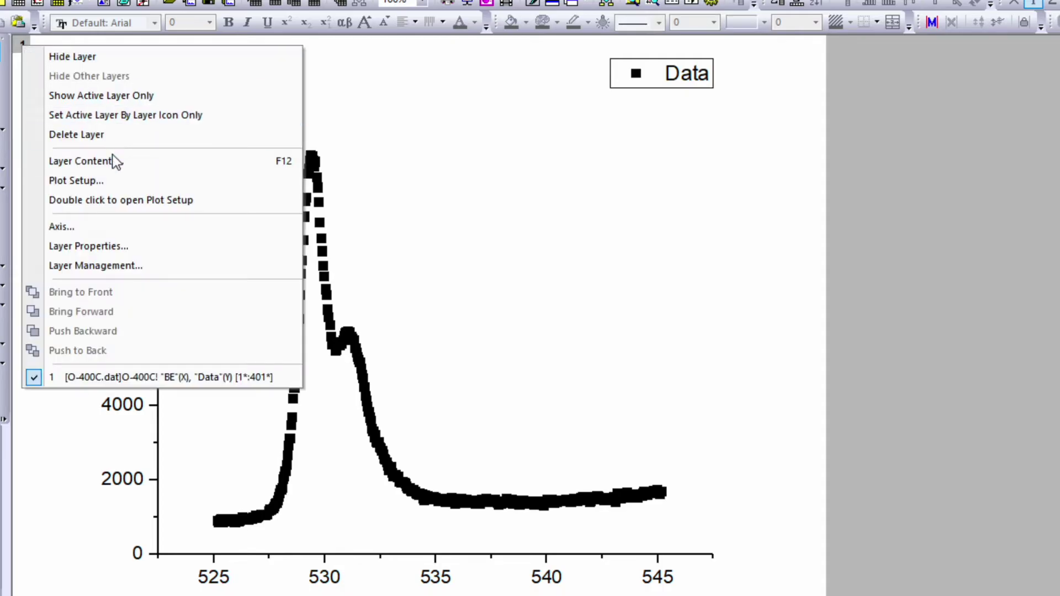
{"action": "left_click", "coordinate": [283, 162]}
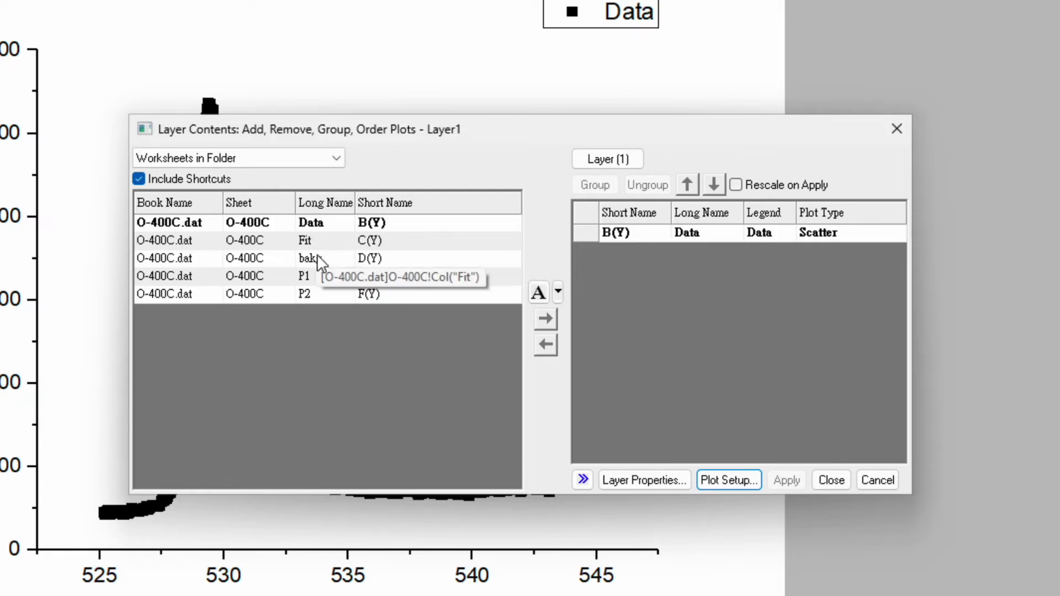
{"action": "left_click", "coordinate": [387, 243]}
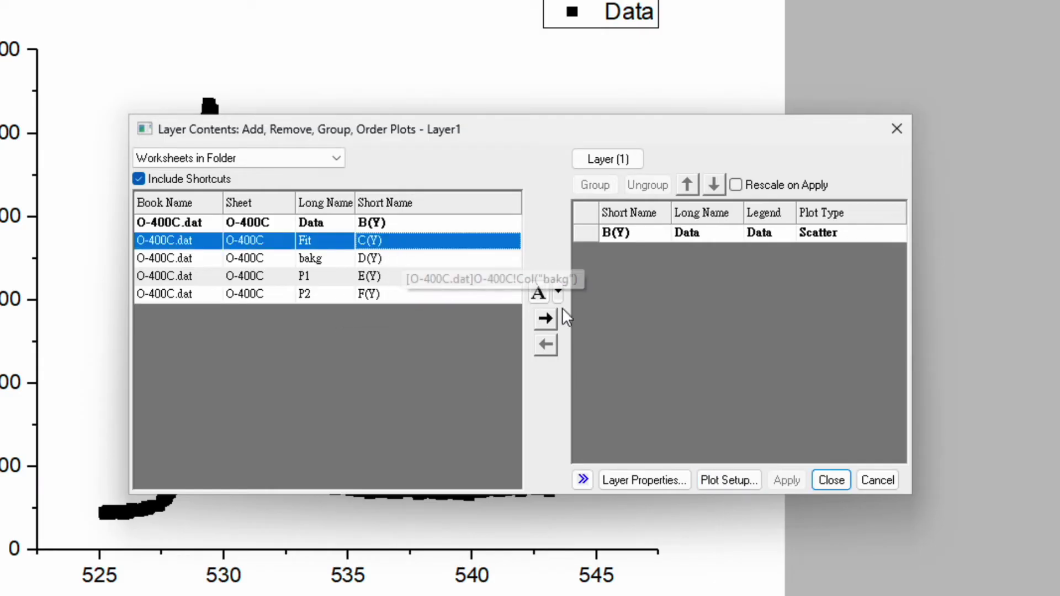
{"action": "left_click", "coordinate": [559, 292]}
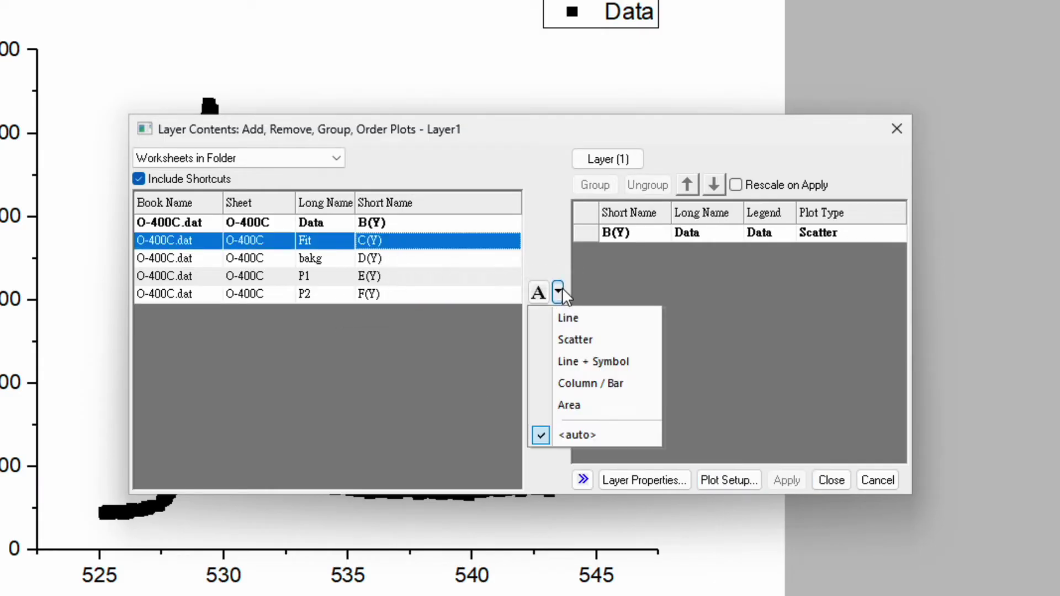
{"action": "left_click", "coordinate": [569, 318]}
{"action": "left_click", "coordinate": [541, 319]}
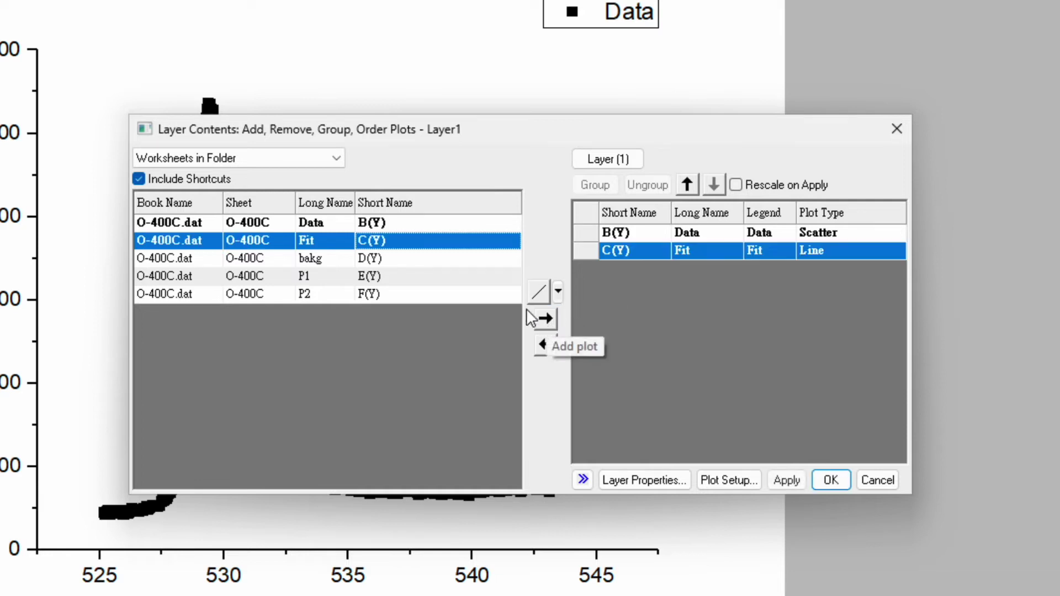
- Add bakg as a line, then P1 and P2 together as a grouped line pair
{"action": "left_click", "coordinate": [386, 258]}
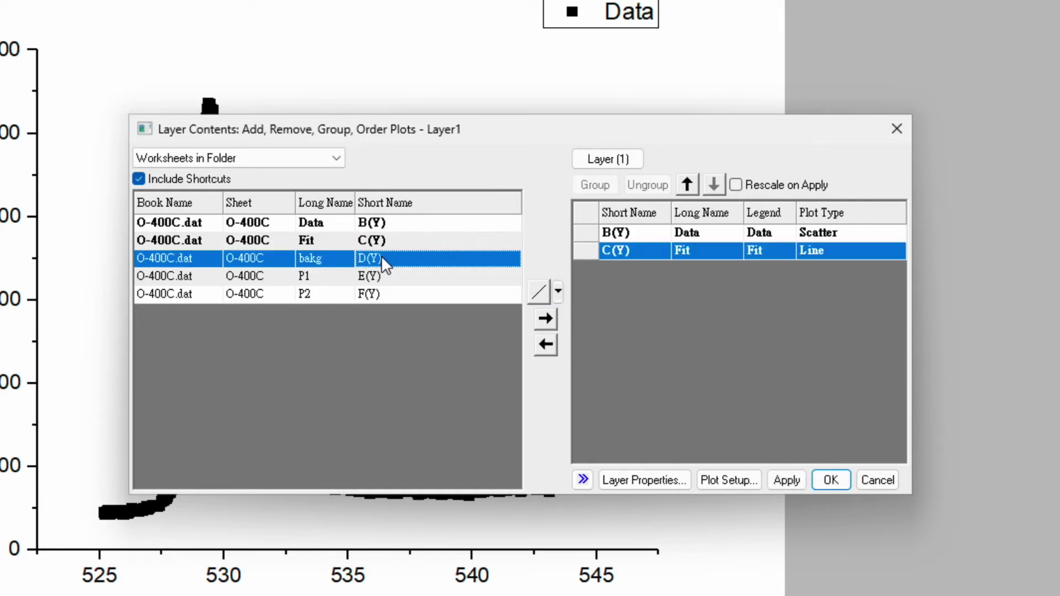
{"action": "left_click", "coordinate": [550, 320]}
{"action": "left_click", "coordinate": [395, 276]}
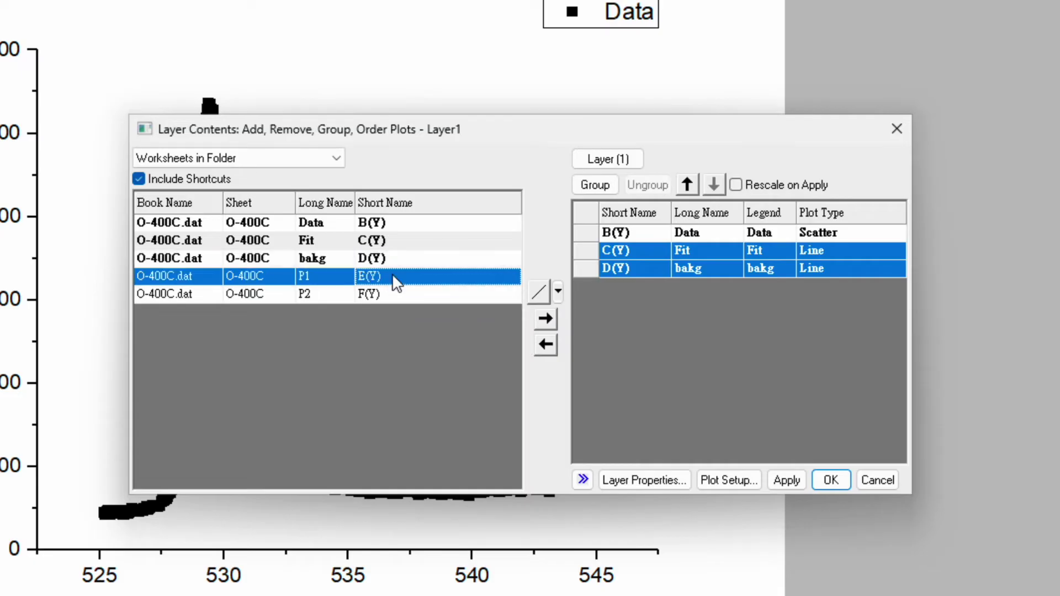
{"action": "left_click", "coordinate": [395, 294], "text": "shift"}
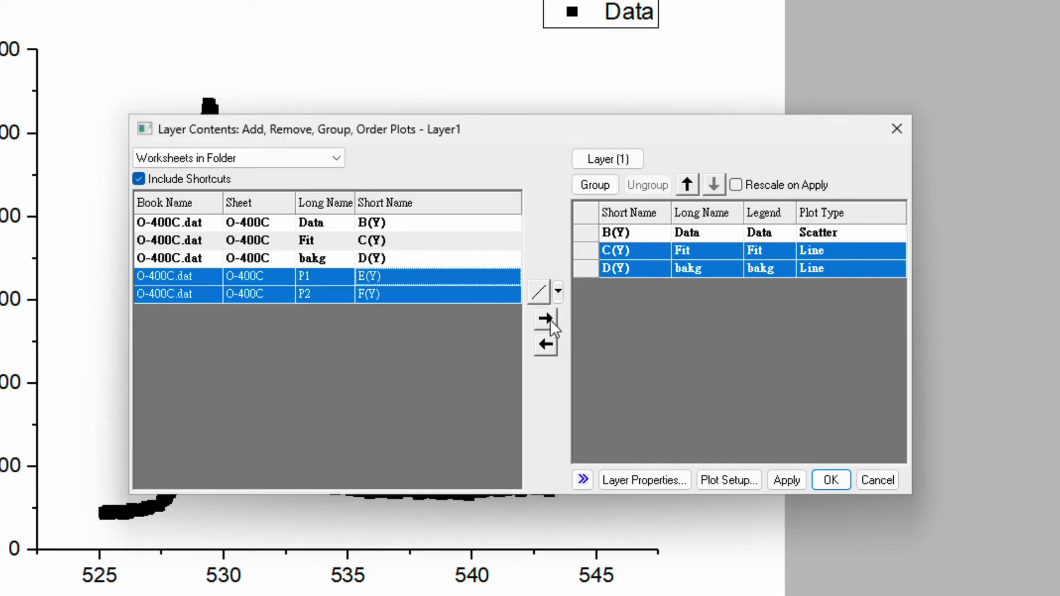
{"action": "left_click", "coordinate": [554, 320]}
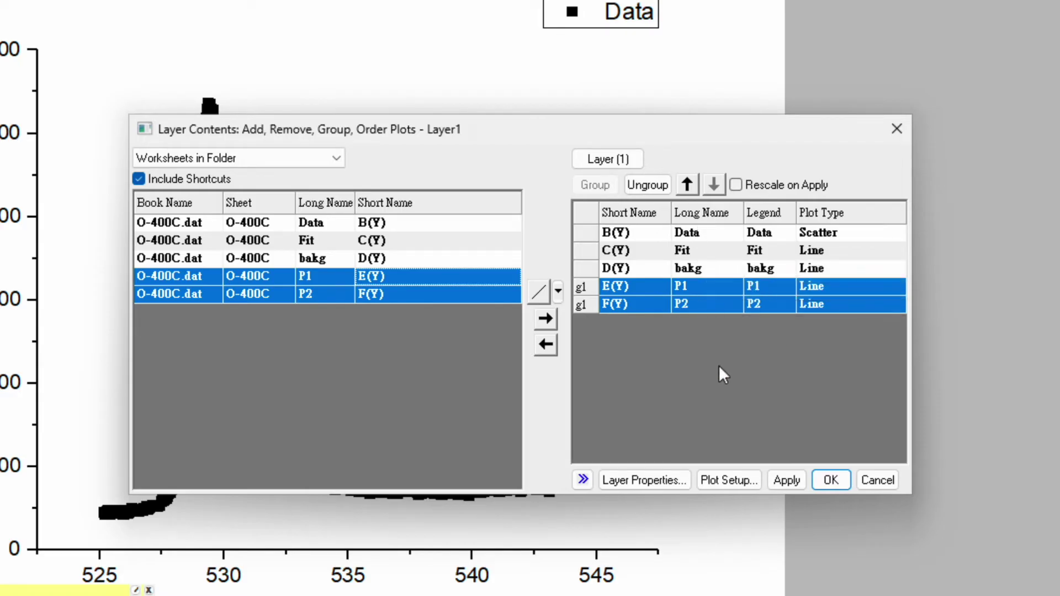
- Check that the bakg plot keeps the Line plot type
{"action": "left_click", "coordinate": [865, 269]}
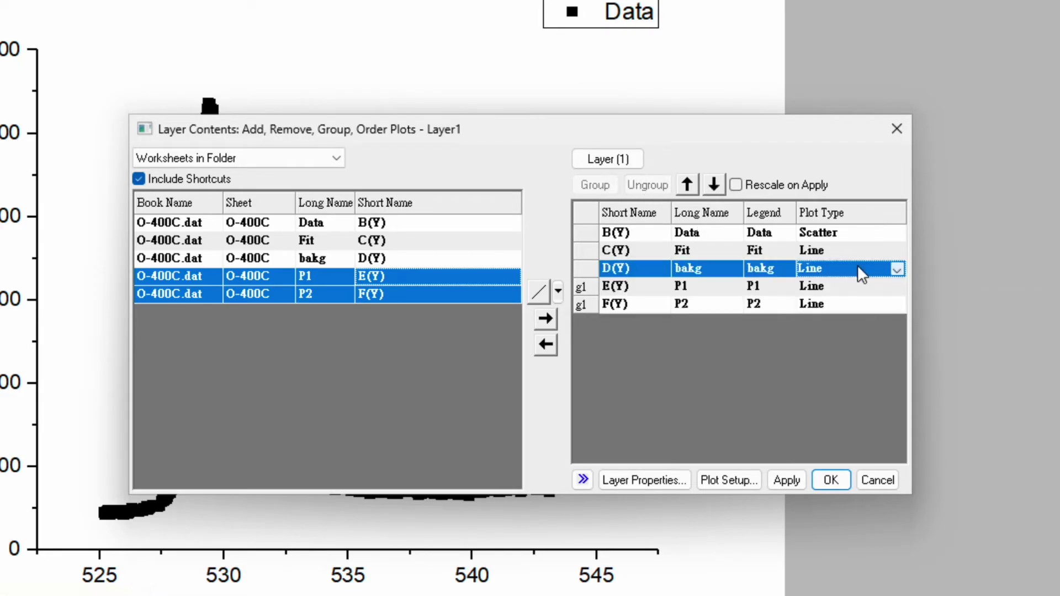
{"action": "left_click", "coordinate": [898, 270]}
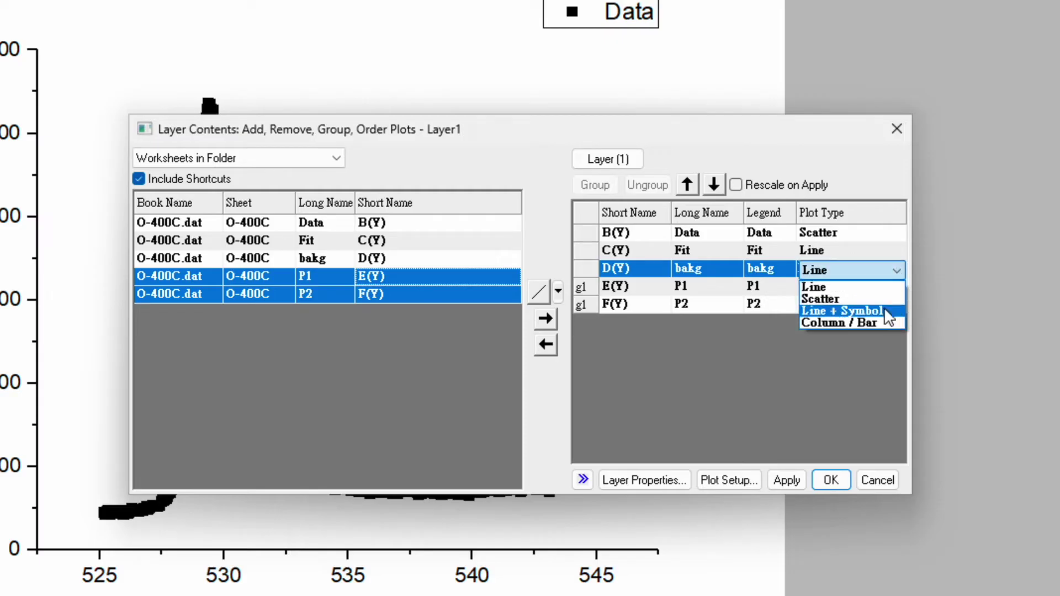
{"action": "left_click", "coordinate": [830, 382]}
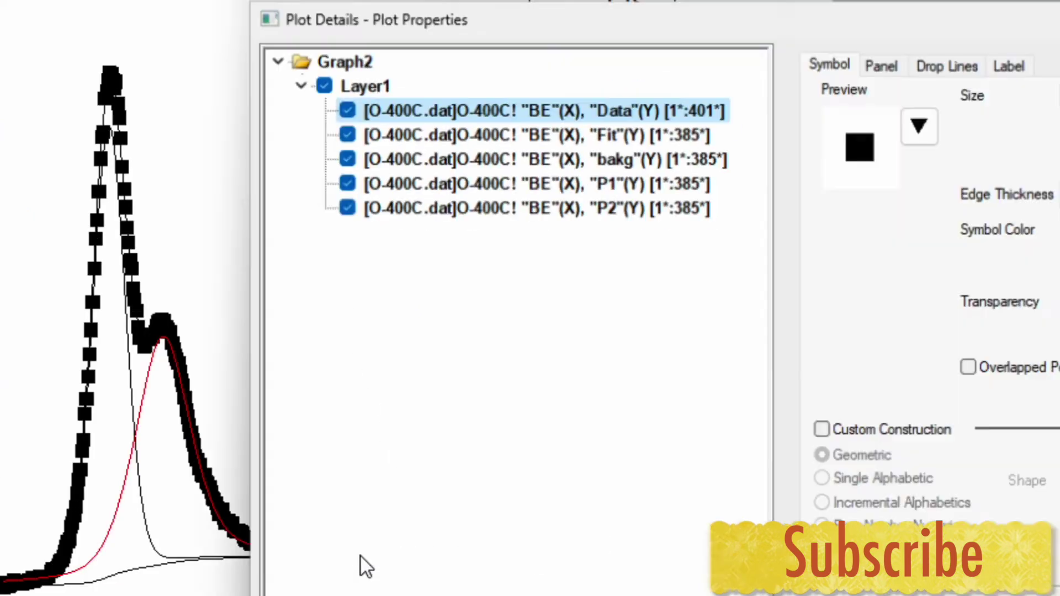
- Make the Data symbols hollow circles of size 5 with a thicker outline
{"action": "left_click_drag", "start_coordinate": [681, 18], "coordinate": [446, 26]}
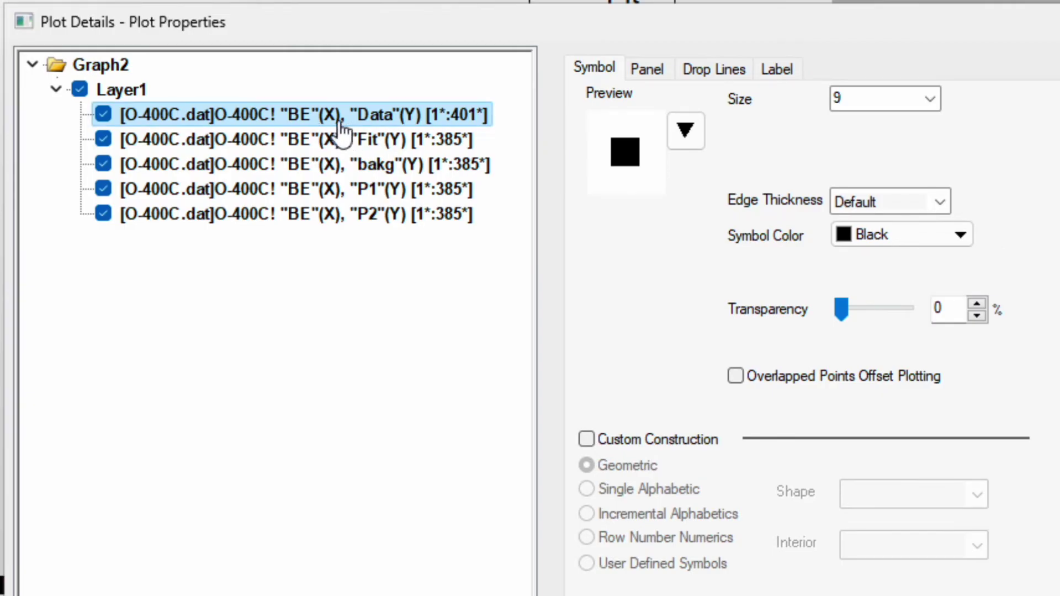
{"action": "left_click", "coordinate": [686, 133]}
{"action": "left_click", "coordinate": [567, 200]}
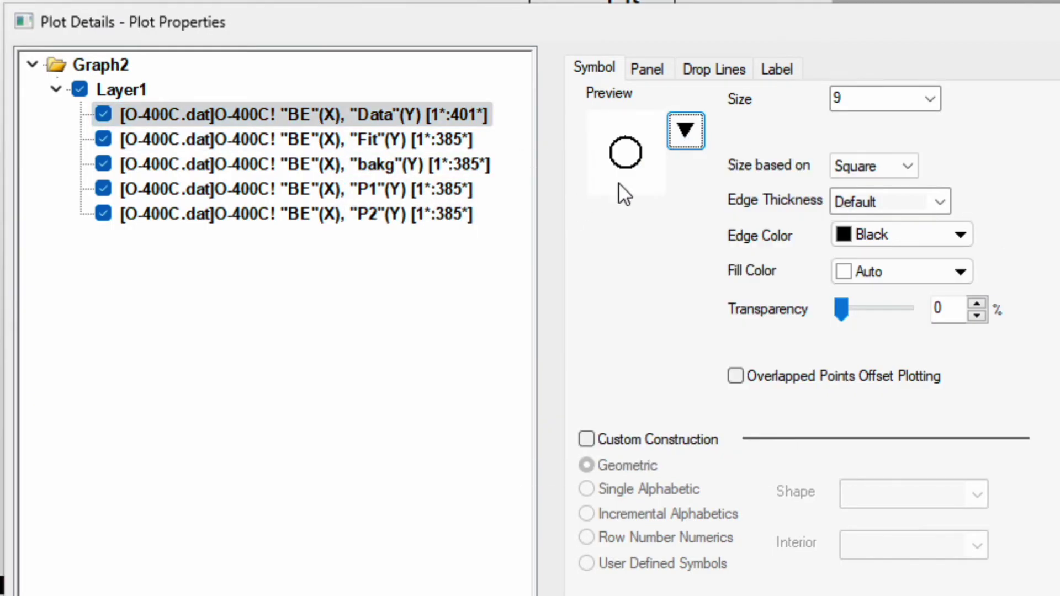
{"action": "left_click", "coordinate": [930, 99]}
{"action": "left_click", "coordinate": [901, 162]}
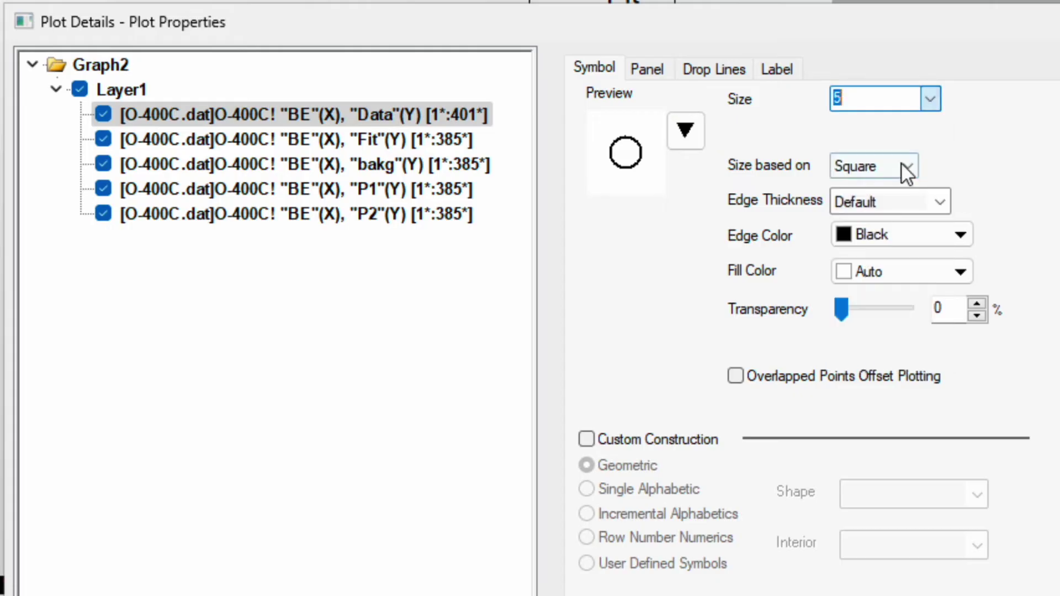
{"action": "left_click", "coordinate": [941, 202]}
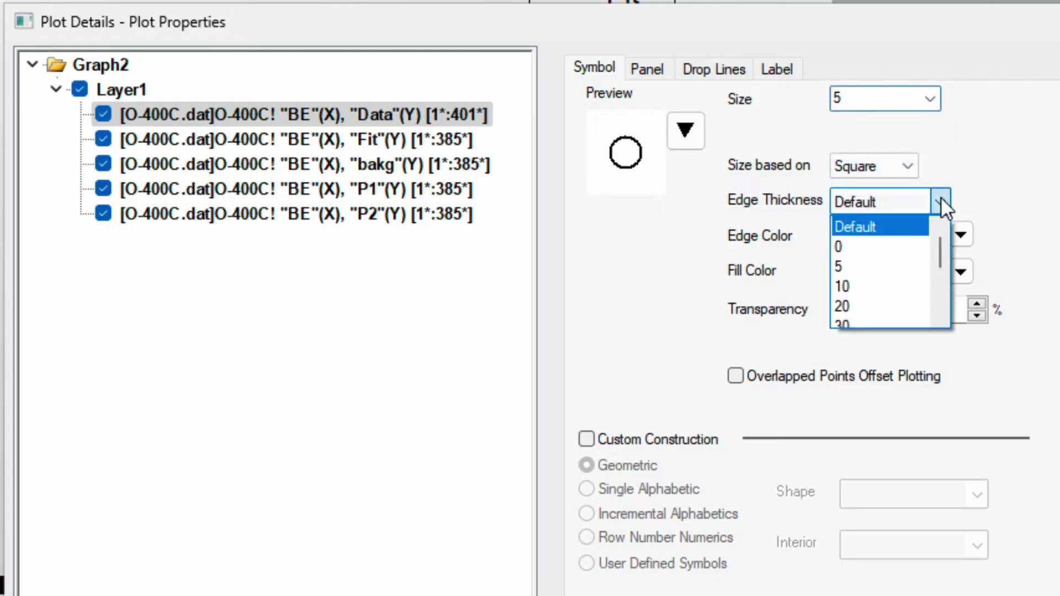
{"action": "scroll", "coordinate": [913, 286], "scroll_direction": "down", "scroll_amount": 2}
{"action": "scroll", "coordinate": [912, 286], "scroll_direction": "down", "scroll_amount": 1}
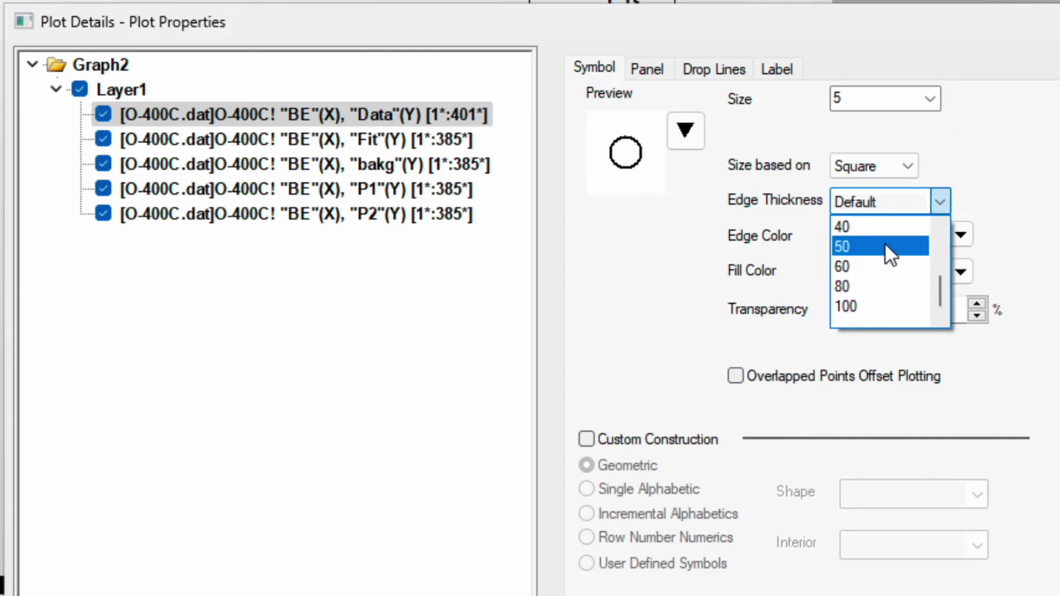
{"action": "left_click", "coordinate": [884, 228]}
- Make the Fit line red with a width of 3
{"action": "left_click", "coordinate": [437, 152]}
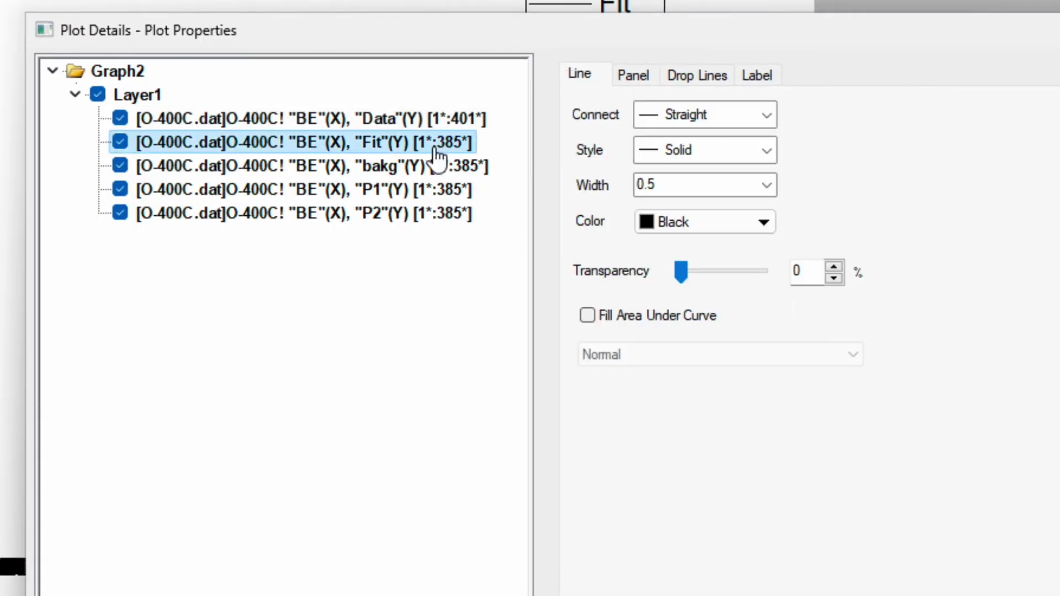
{"action": "left_click", "coordinate": [687, 221]}
{"action": "left_click", "coordinate": [673, 281]}
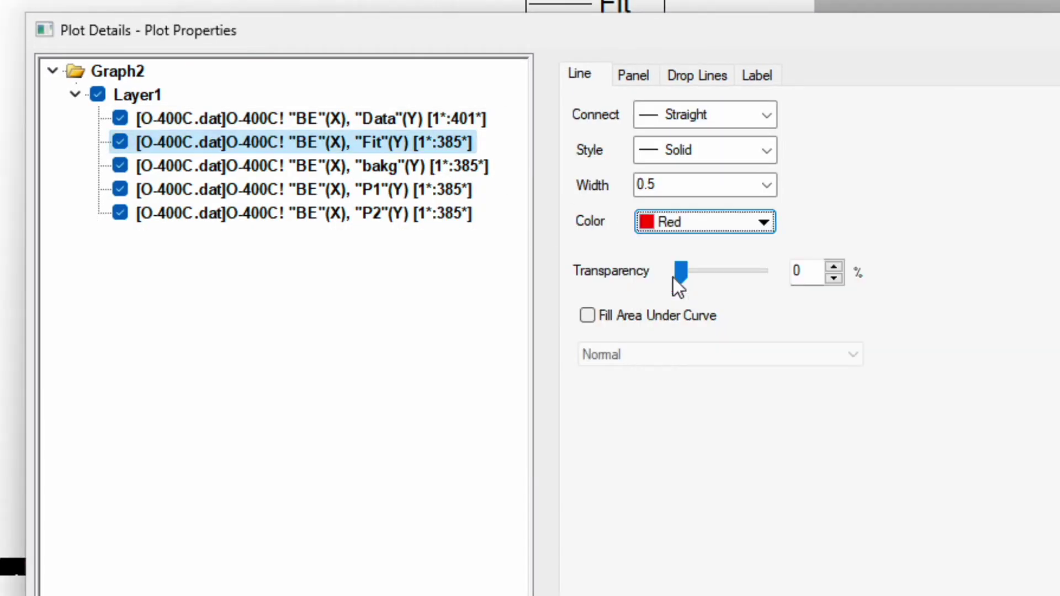
{"action": "left_click", "coordinate": [766, 185]}
{"action": "left_click", "coordinate": [723, 279]}
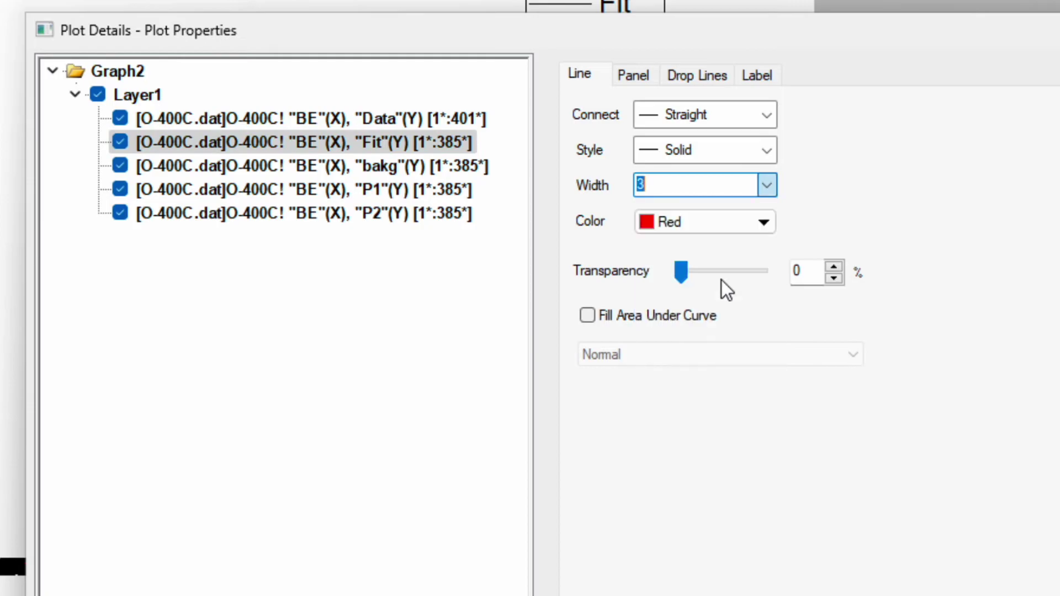
- Make the bakg background line gray with a width of 1.5
{"action": "left_click", "coordinate": [426, 169]}
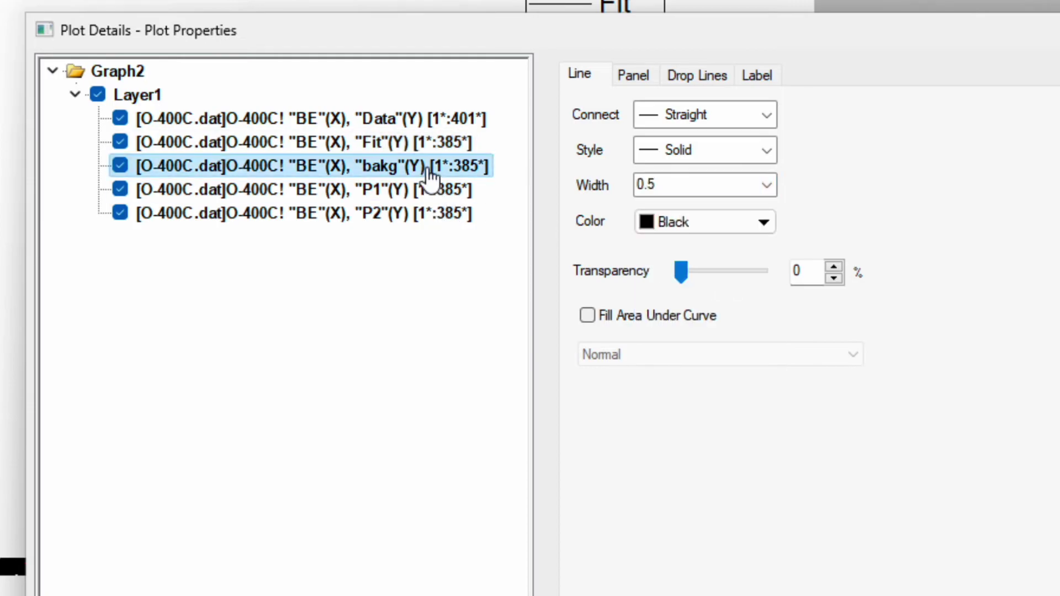
{"action": "left_click", "coordinate": [732, 223]}
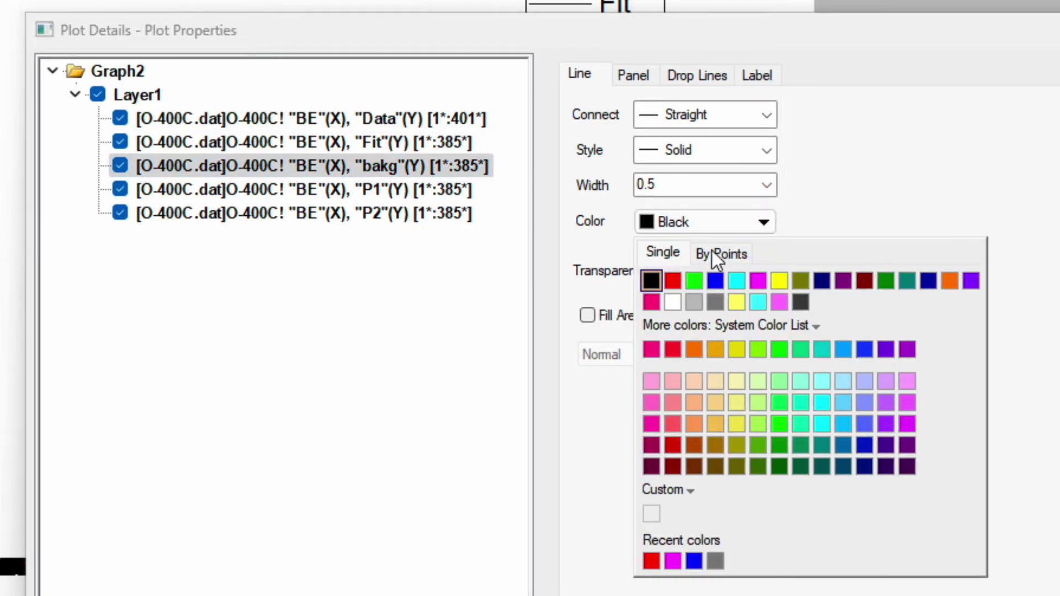
{"action": "left_click", "coordinate": [712, 300]}
{"action": "left_click", "coordinate": [748, 185]}
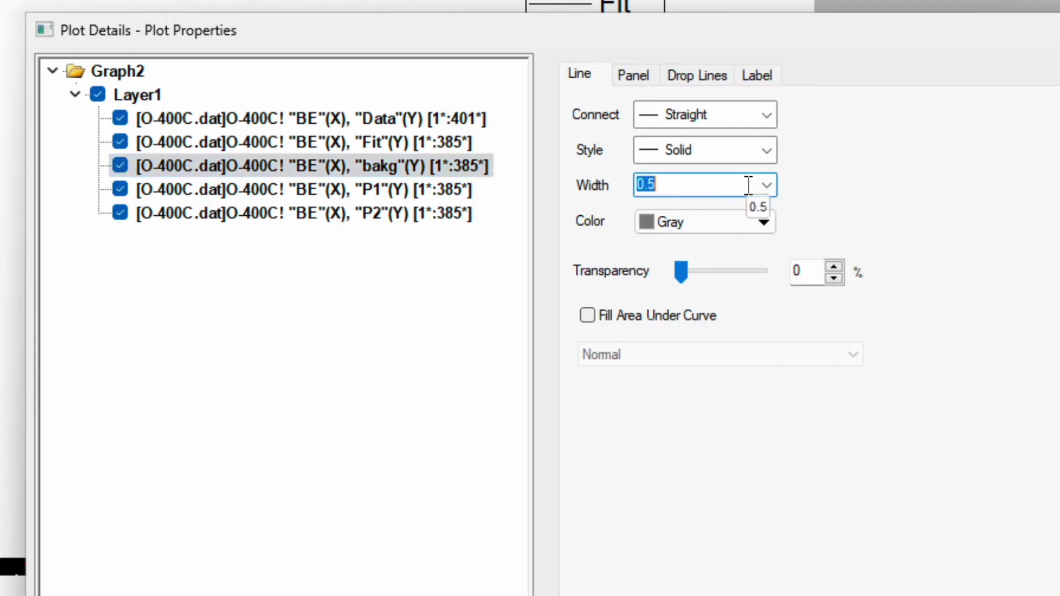
{"action": "left_click", "coordinate": [767, 185]}
{"action": "left_click", "coordinate": [727, 251]}
{"action": "left_click", "coordinate": [443, 197]}
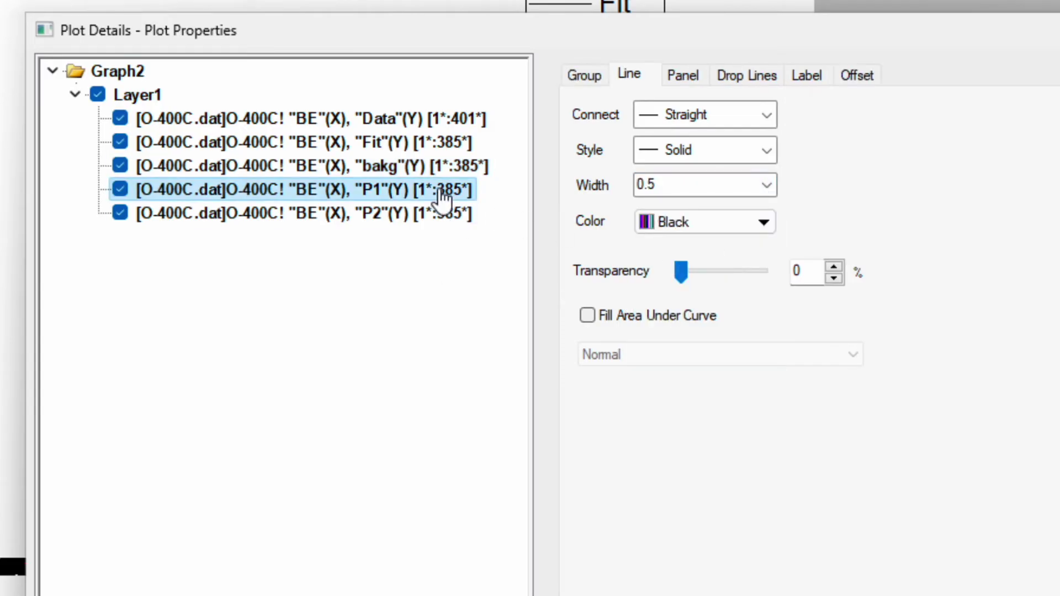
- In the Group tab's Increment Editor, set the line colours to Blue, then Magenta
{"action": "left_click", "coordinate": [588, 75]}
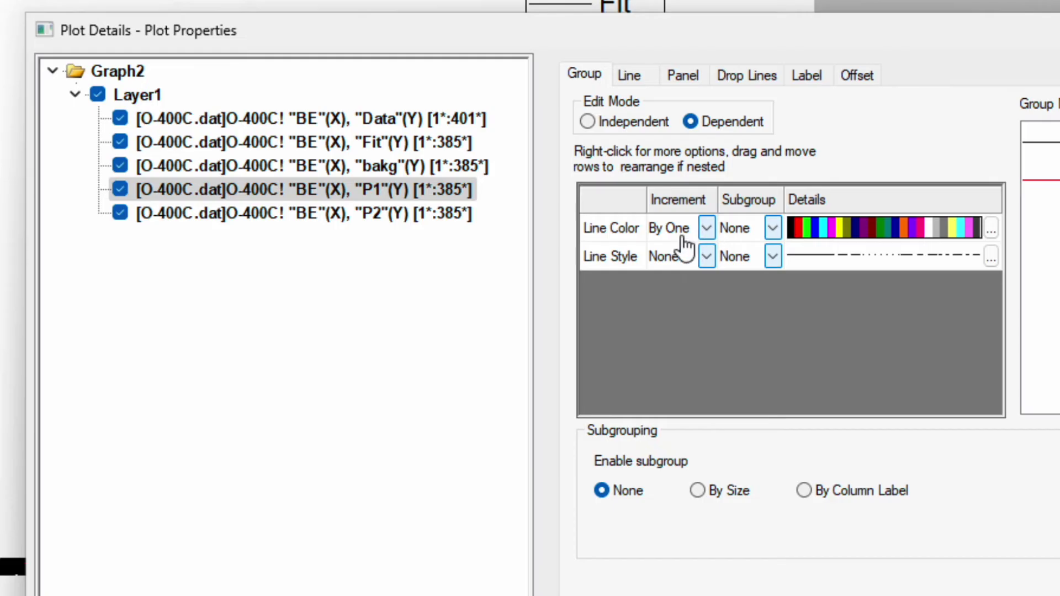
{"action": "left_click", "coordinate": [992, 229]}
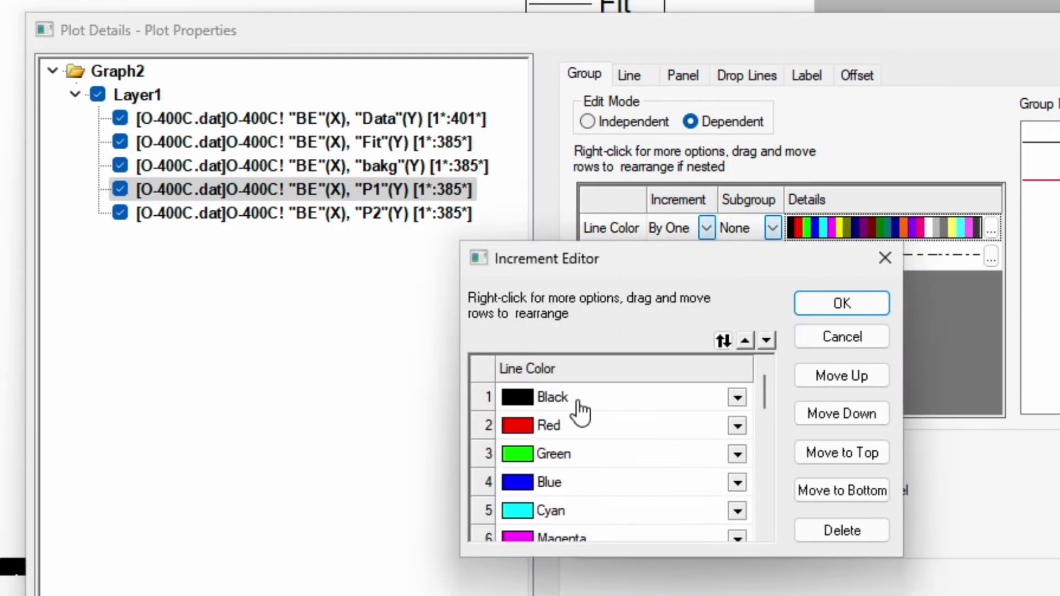
{"action": "left_click", "coordinate": [577, 398]}
{"action": "left_click", "coordinate": [573, 433]}
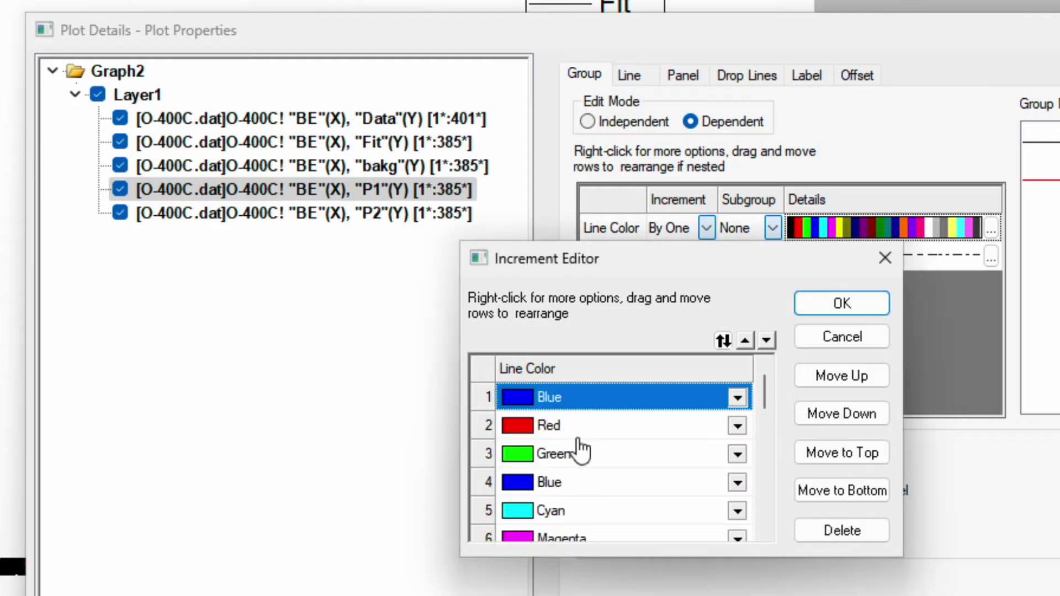
{"action": "left_click", "coordinate": [573, 427]}
{"action": "left_click", "coordinate": [618, 460]}
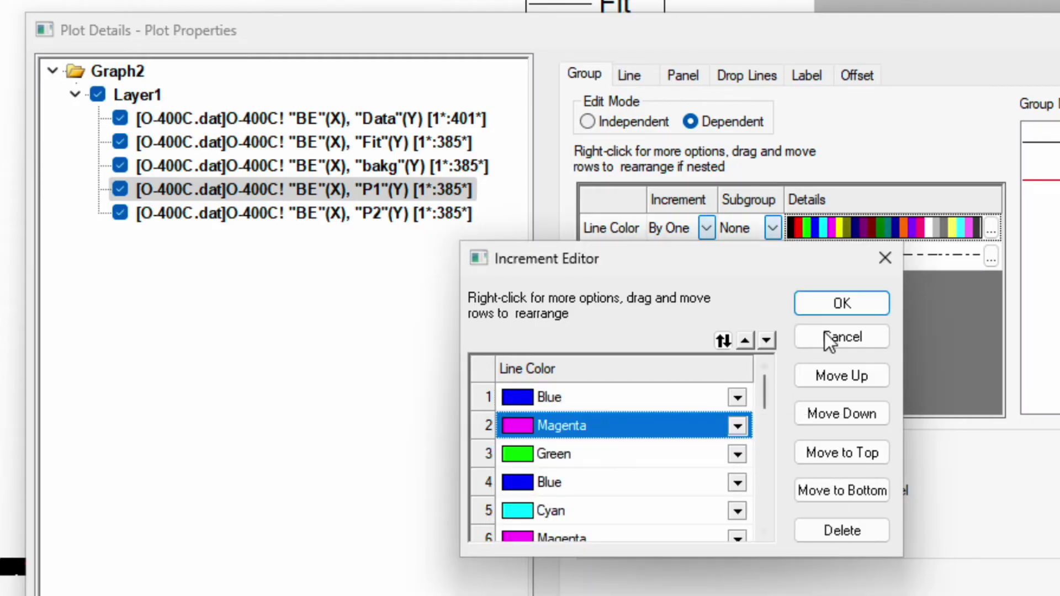
{"action": "left_click", "coordinate": [839, 304]}
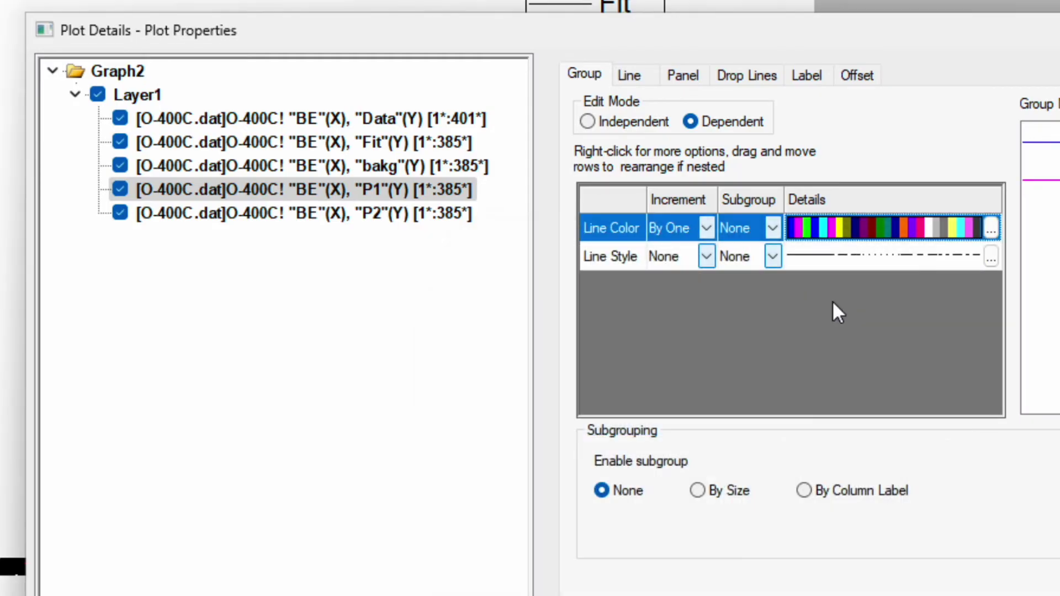
{"action": "left_click", "coordinate": [633, 75]}
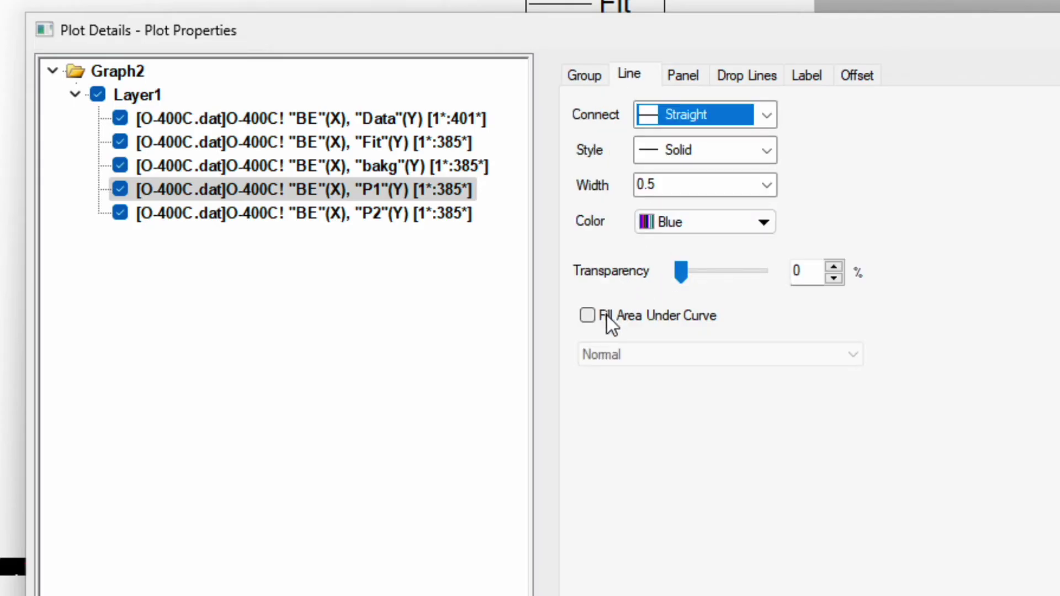
- Fill the area under P1 using the 'Inclusive broken by missing values' mode
{"action": "left_click", "coordinate": [587, 315]}
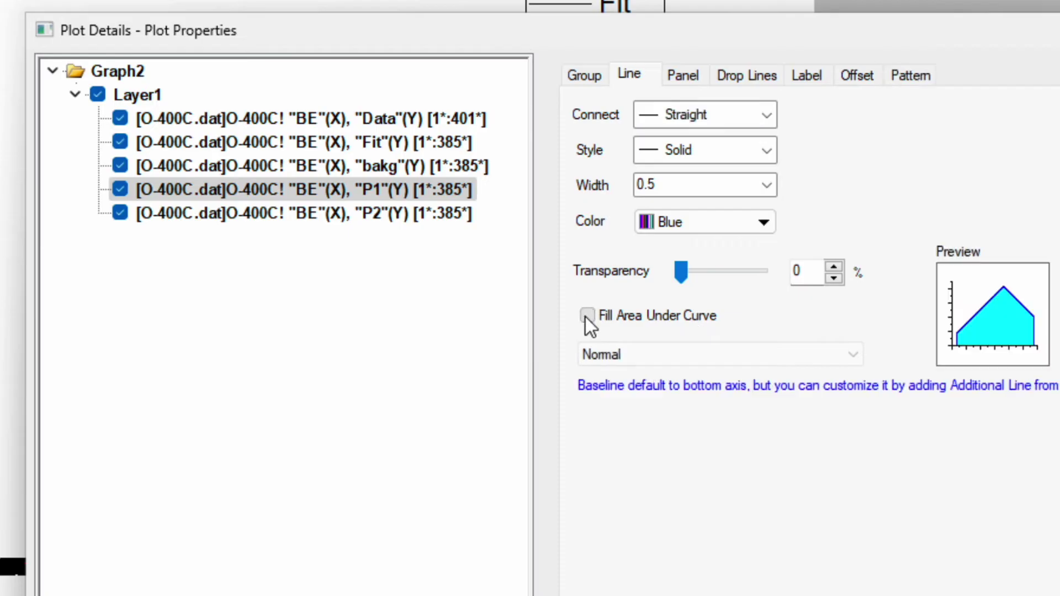
{"action": "left_click", "coordinate": [621, 353]}
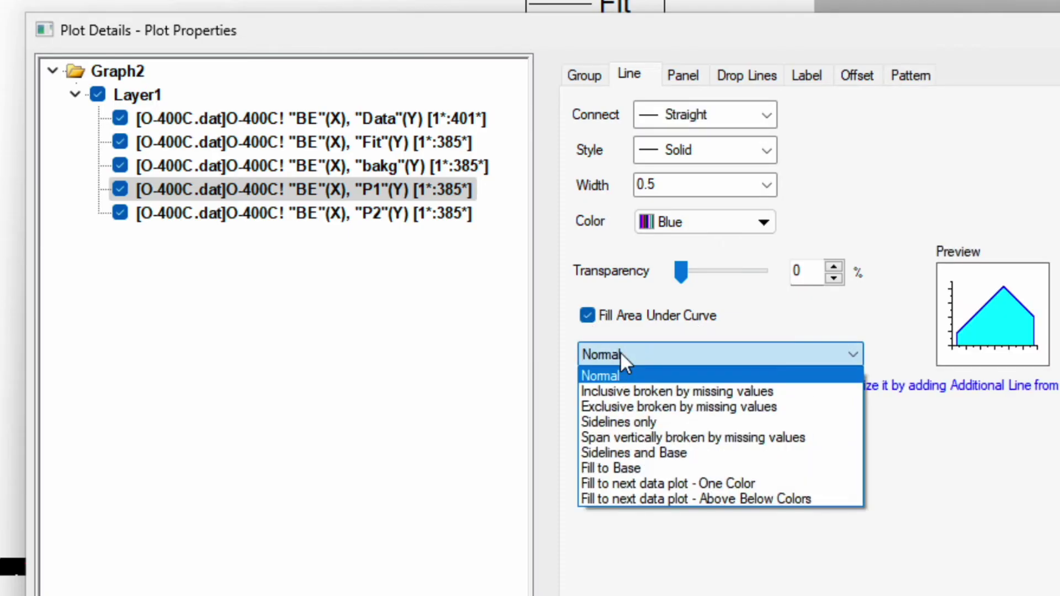
{"action": "left_click", "coordinate": [636, 391]}
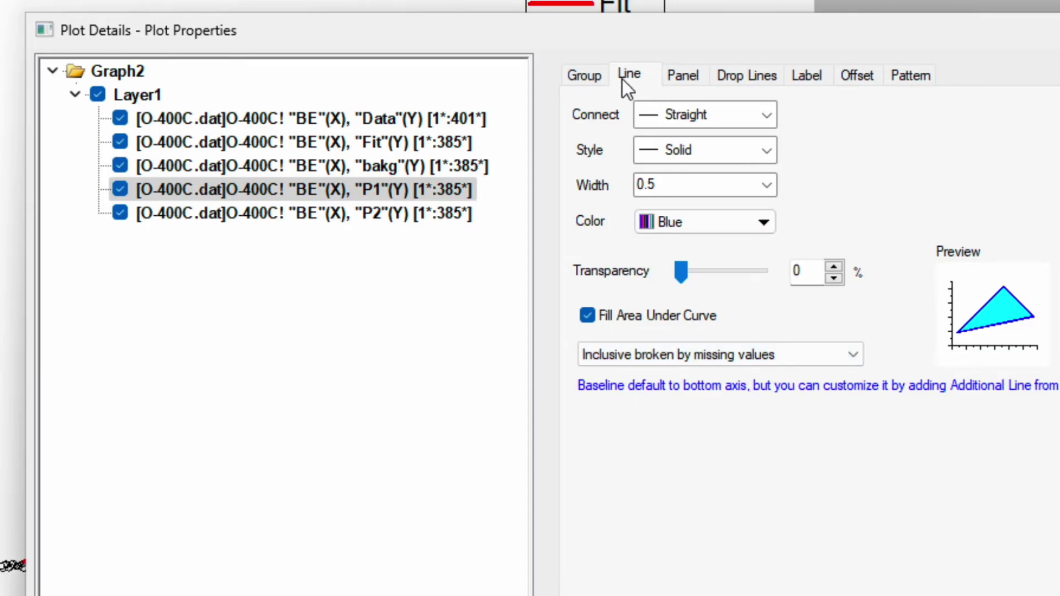
{"action": "left_click", "coordinate": [585, 77]}
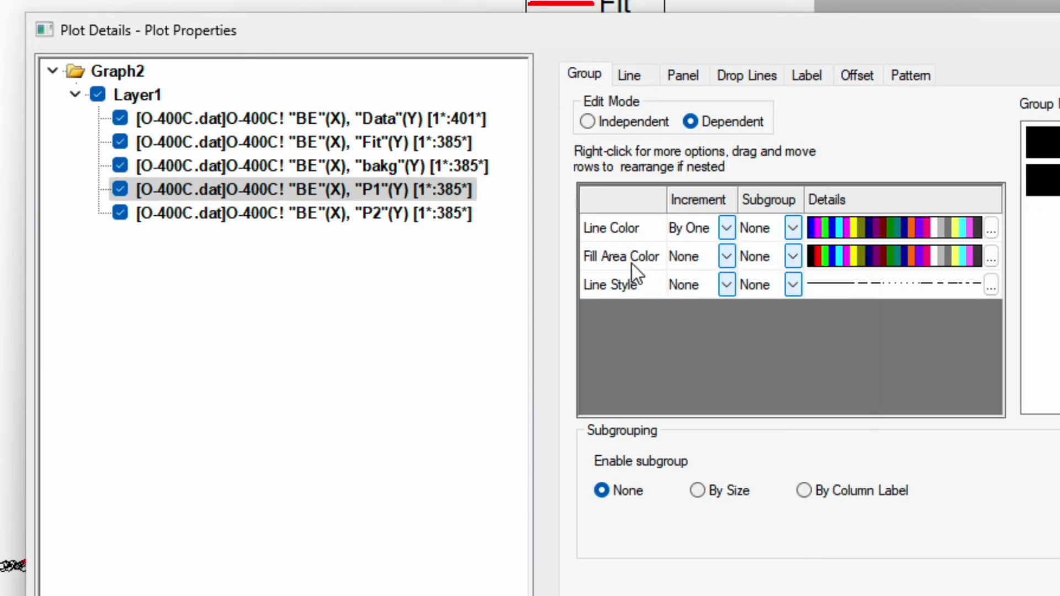
- Set the fill colour increment to By One with Blue then Magenta, and apply
{"action": "left_click", "coordinate": [725, 265]}
{"action": "left_click", "coordinate": [726, 265]}
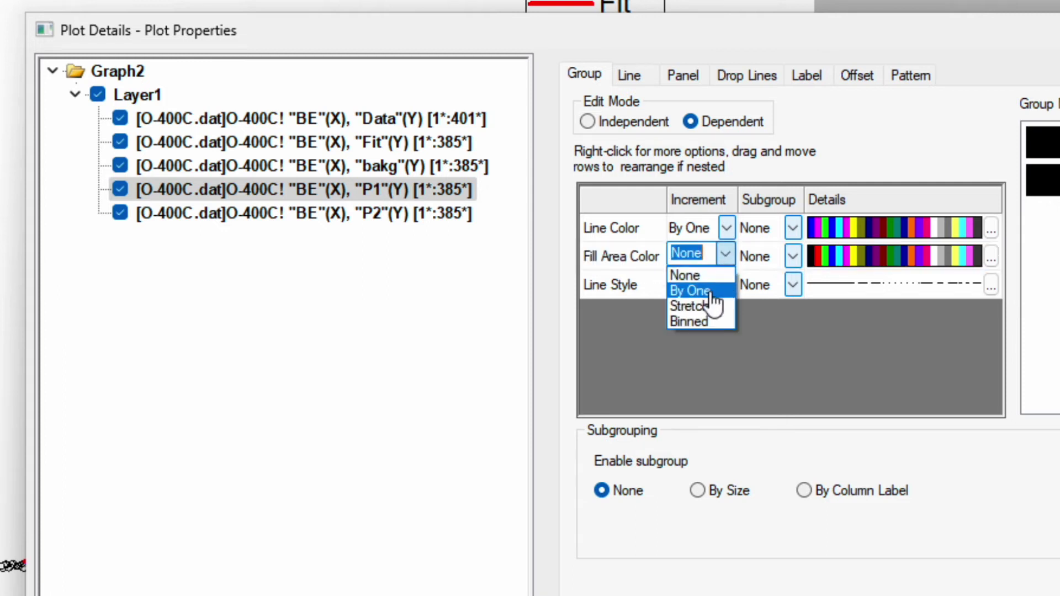
{"action": "left_click", "coordinate": [713, 291]}
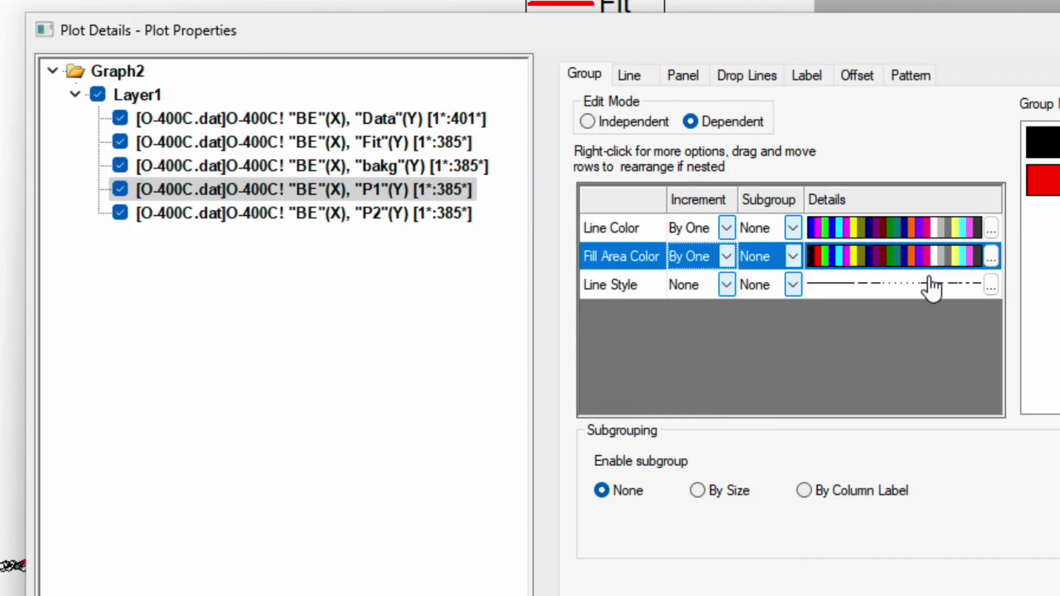
{"action": "left_click", "coordinate": [991, 258]}
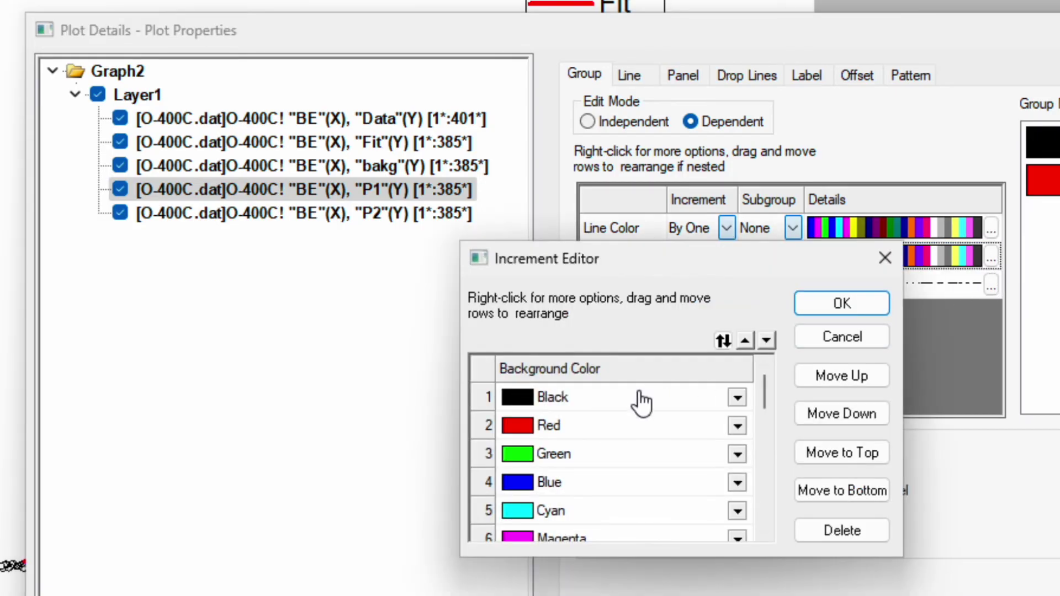
{"action": "left_click", "coordinate": [608, 399]}
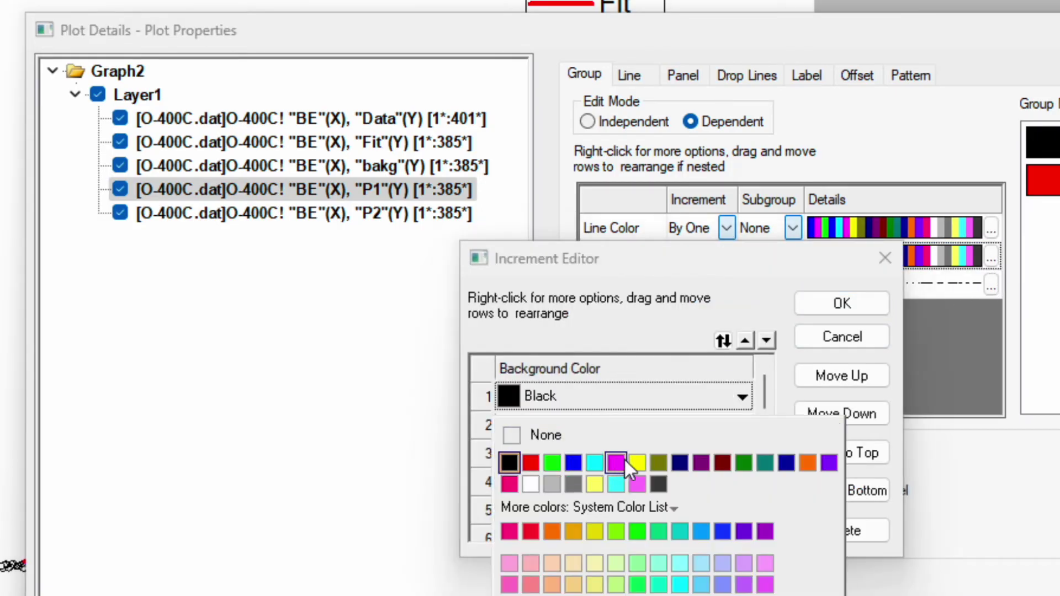
{"action": "left_click", "coordinate": [574, 463]}
{"action": "left_click", "coordinate": [578, 425]}
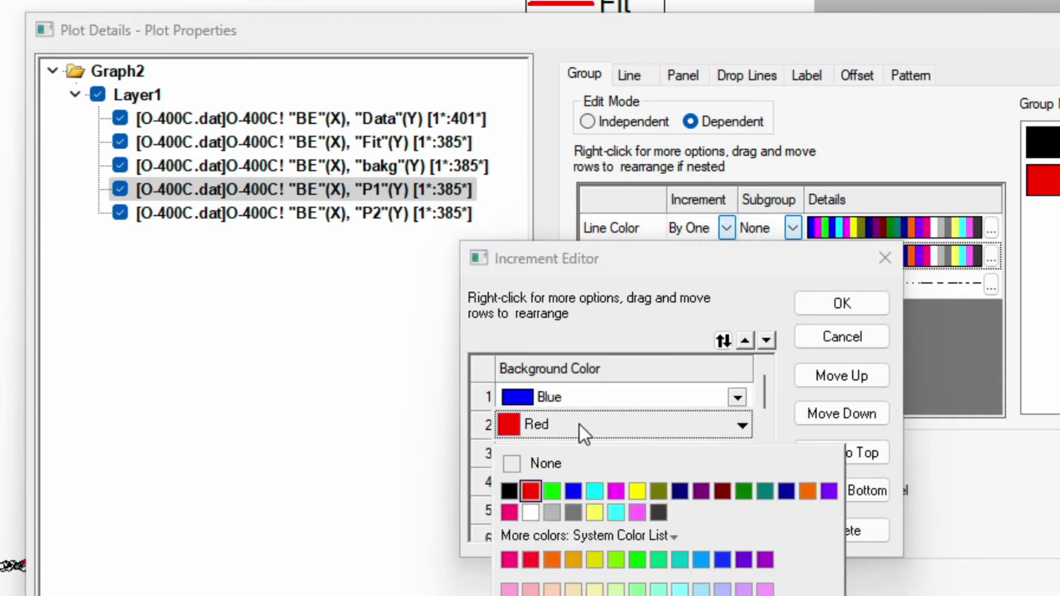
{"action": "left_click", "coordinate": [616, 492]}
{"action": "left_click", "coordinate": [828, 306]}
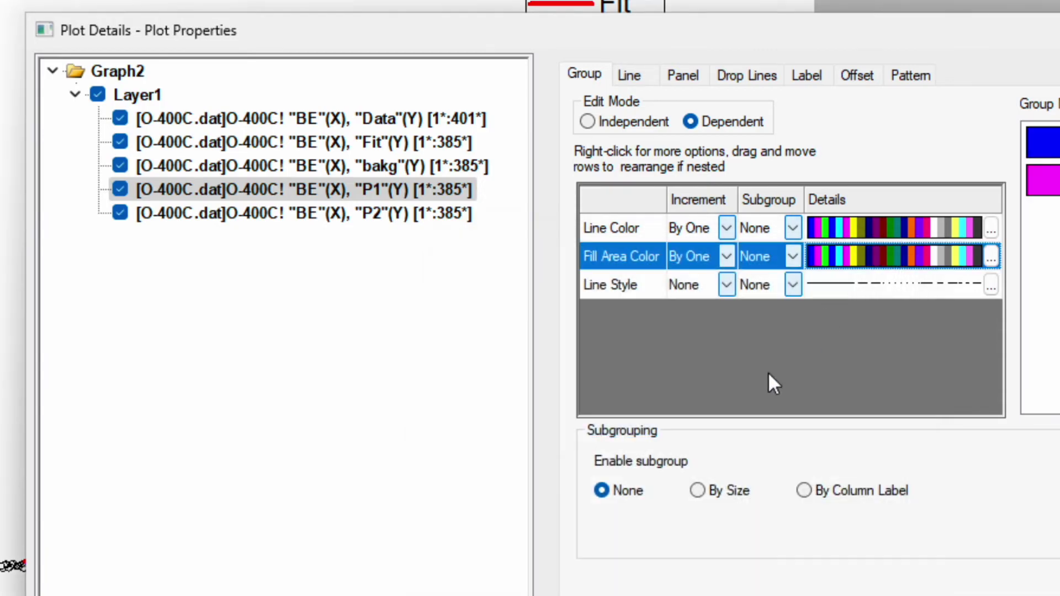
{"action": "key", "text": "Return"}
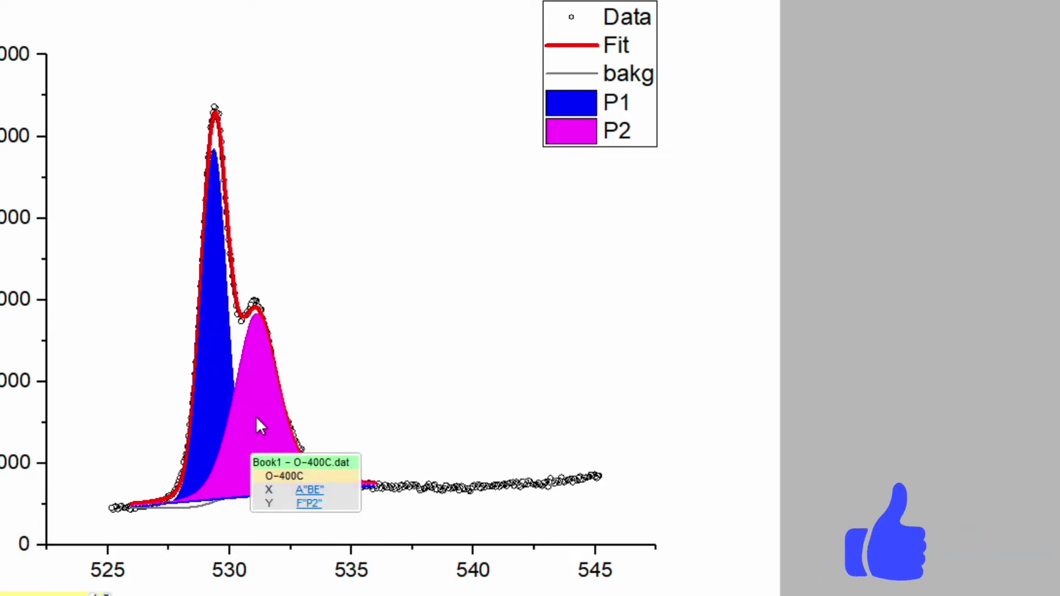
- Set the P1/P2 peak fill transparency to 50% and close Plot Details
{"action": "double_click", "coordinate": [255, 396]}
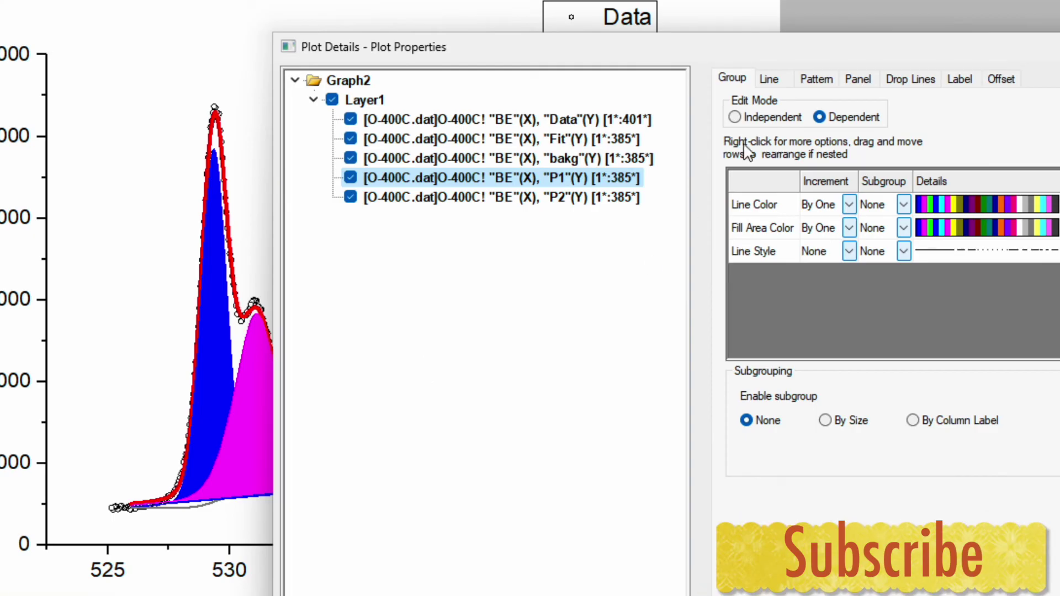
{"action": "left_click", "coordinate": [771, 80]}
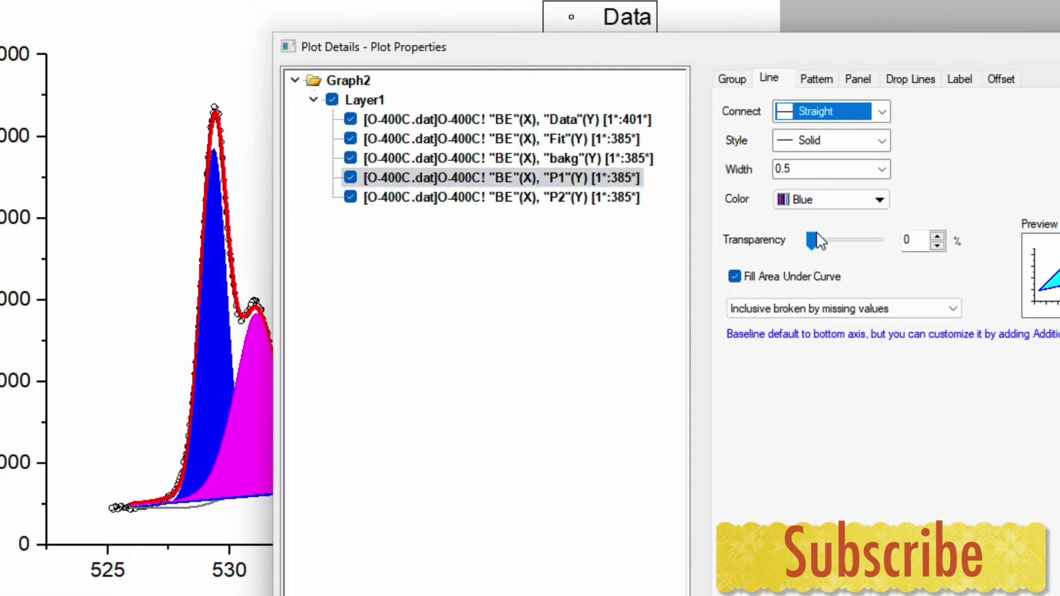
{"action": "left_click_drag", "start_coordinate": [817, 243], "coordinate": [851, 252]}
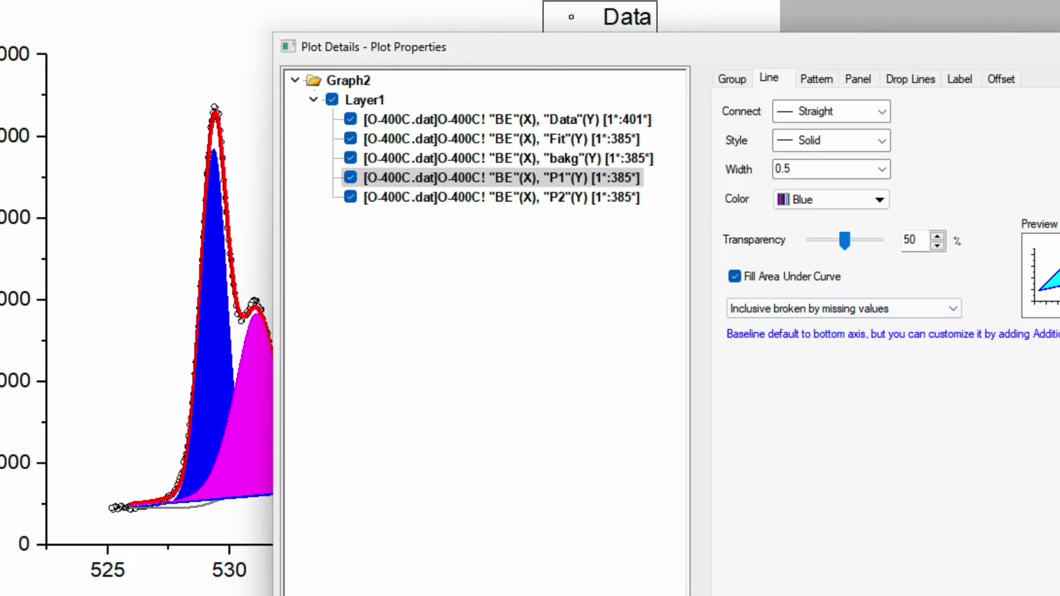
{"action": "key", "text": "Return"}
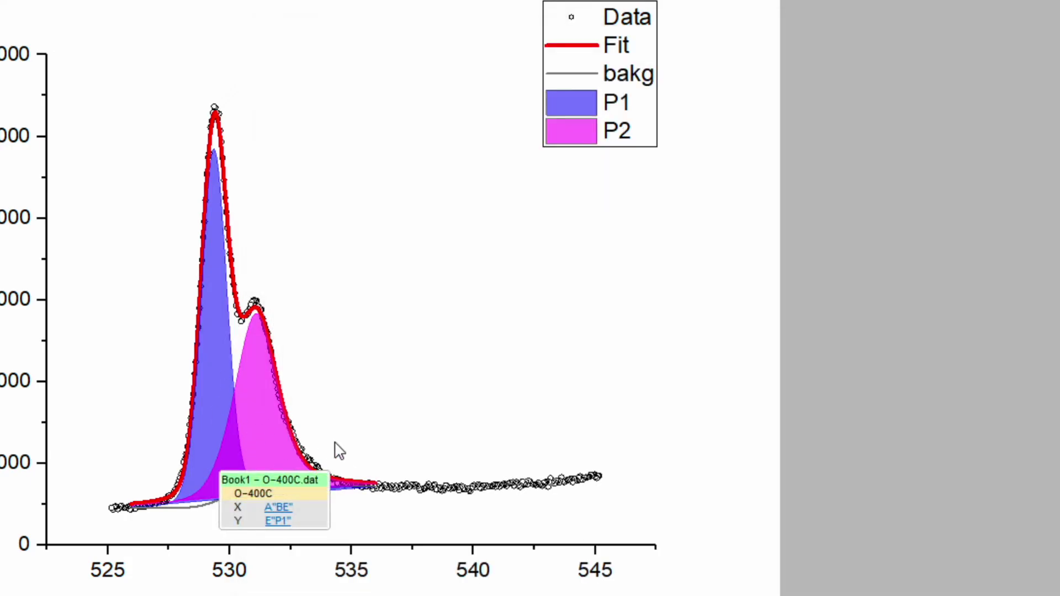
- Set the BE axis scale from 525 to 536 with major ticks every 3
{"action": "double_click", "coordinate": [469, 559]}
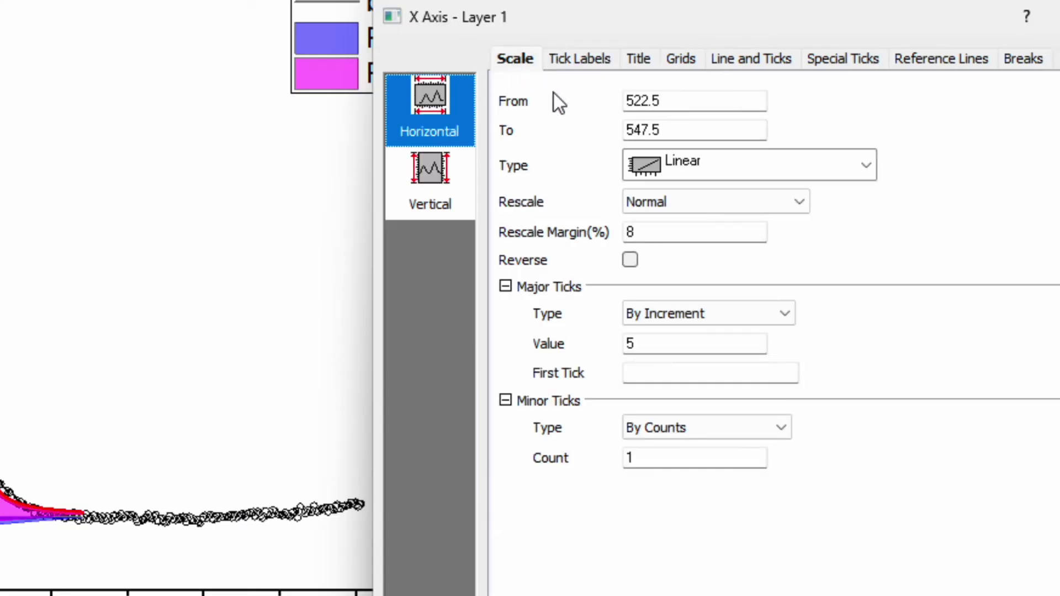
{"action": "double_click", "coordinate": [680, 102]}
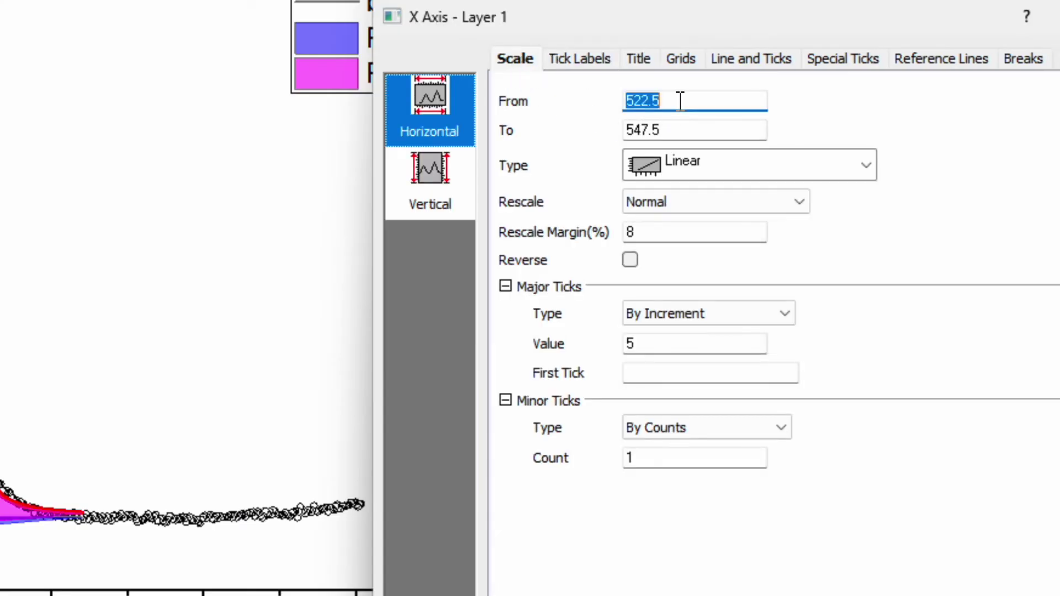
{"action": "type", "text": "5"}
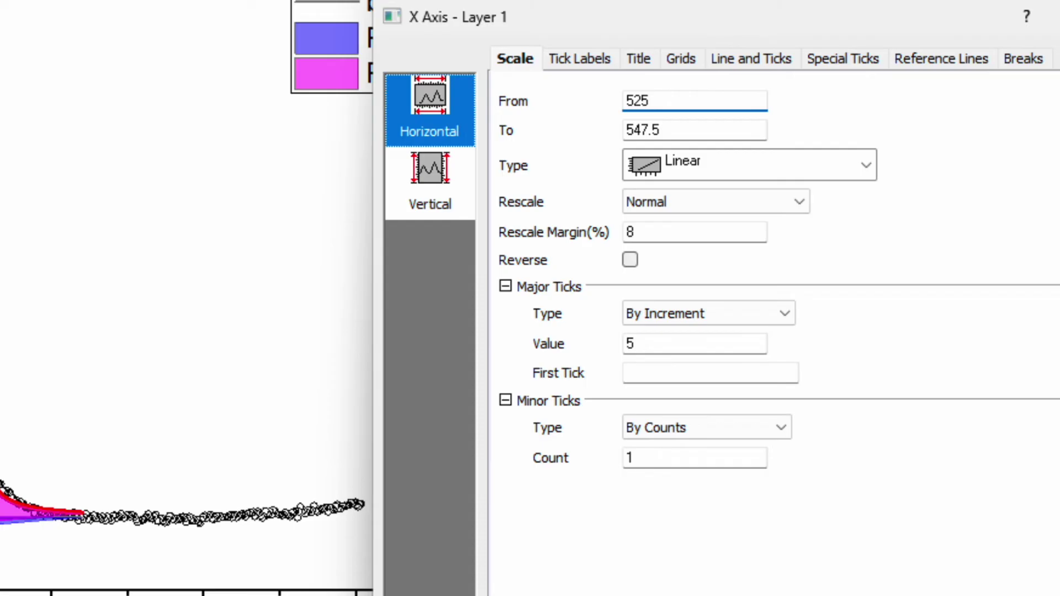
{"action": "double_click", "coordinate": [691, 128]}
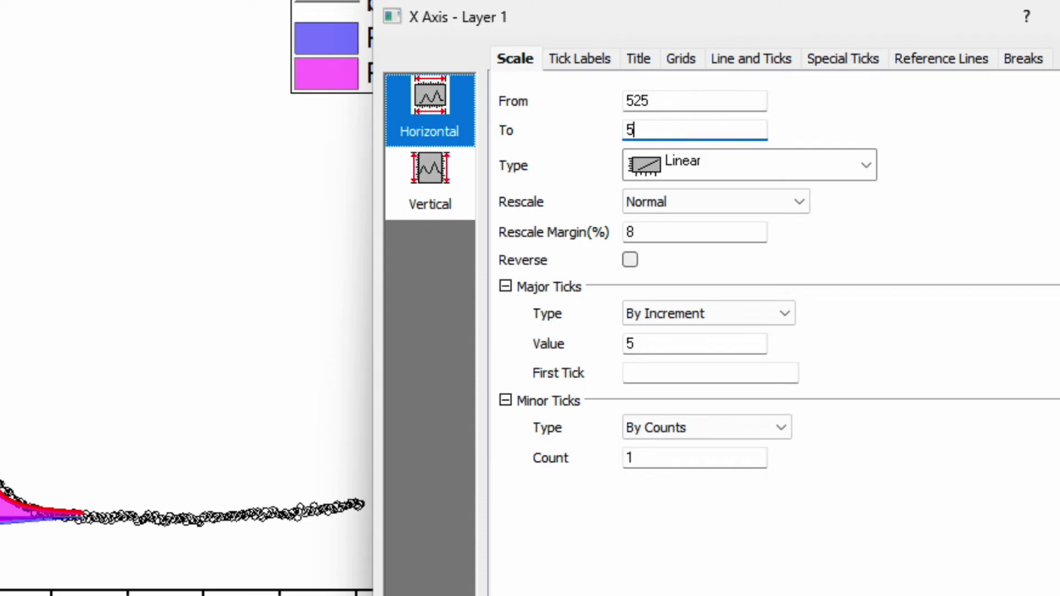
{"action": "type", "text": "36"}
{"action": "double_click", "coordinate": [654, 347]}
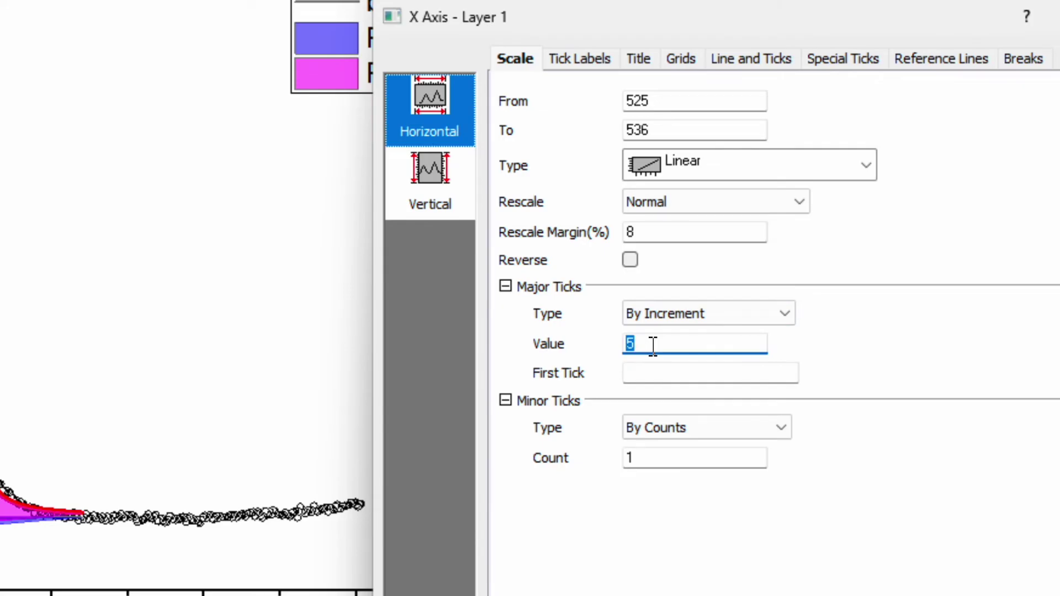
{"action": "type", "text": "3"}
{"action": "key", "text": "Return"}
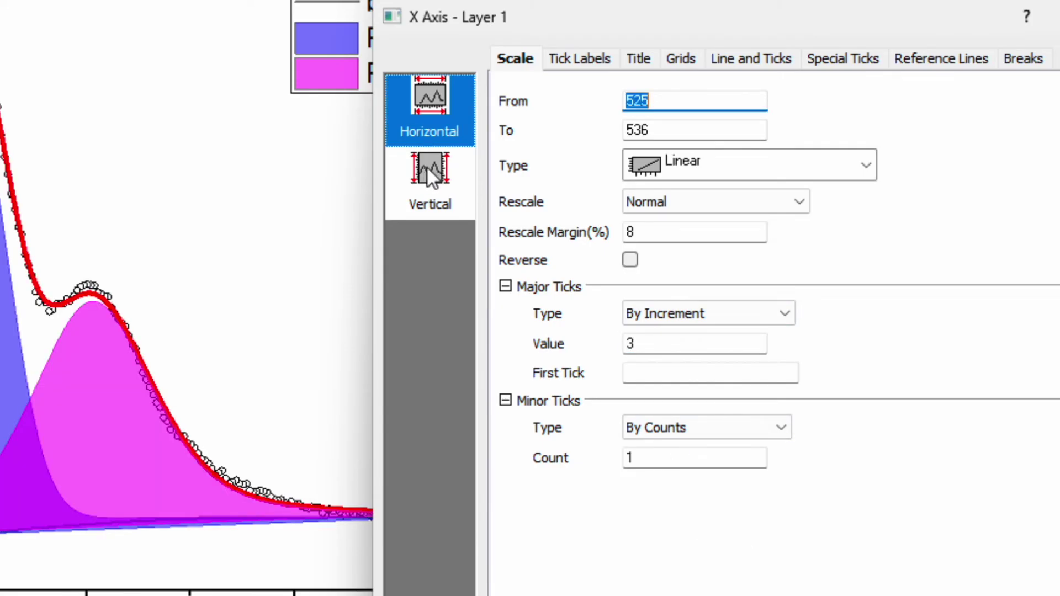
{"action": "left_click", "coordinate": [743, 59]}
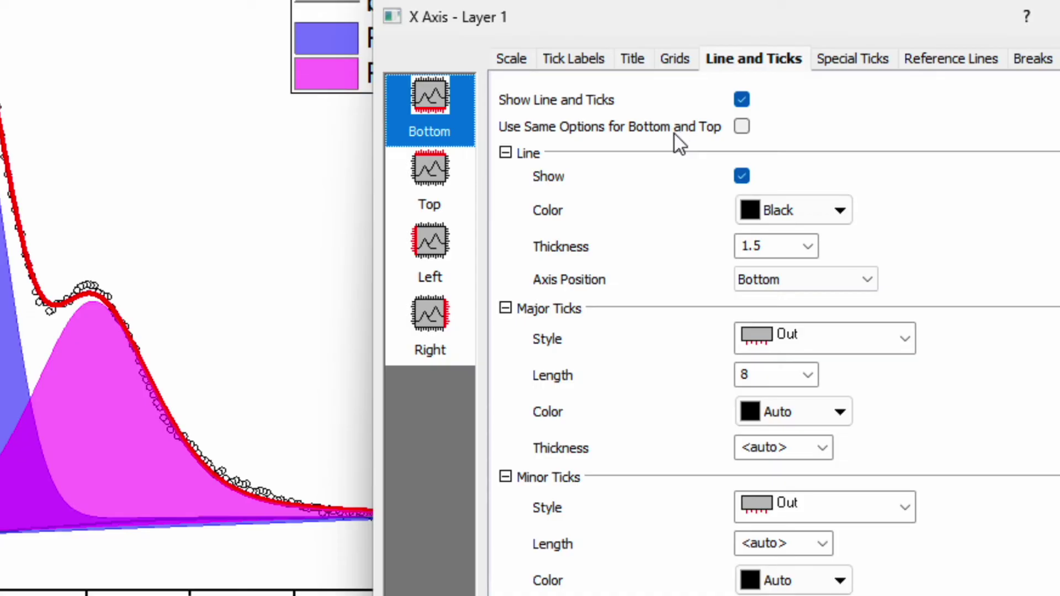
- Make bottom and top axes share options, with major and minor ticks set to In
{"action": "left_click", "coordinate": [742, 128]}
{"action": "left_click", "coordinate": [879, 338]}
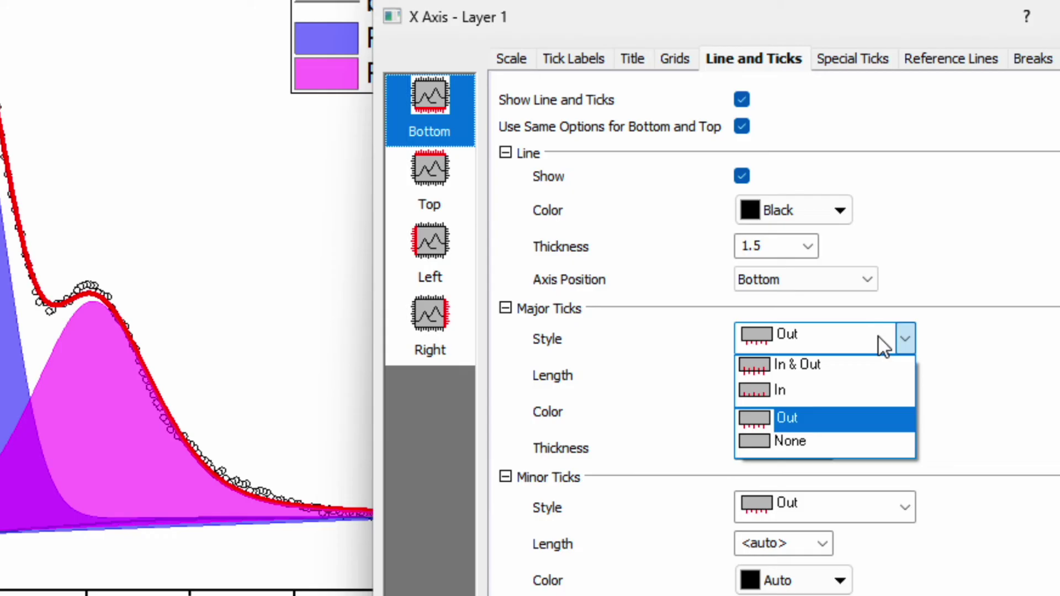
{"action": "left_click", "coordinate": [831, 385]}
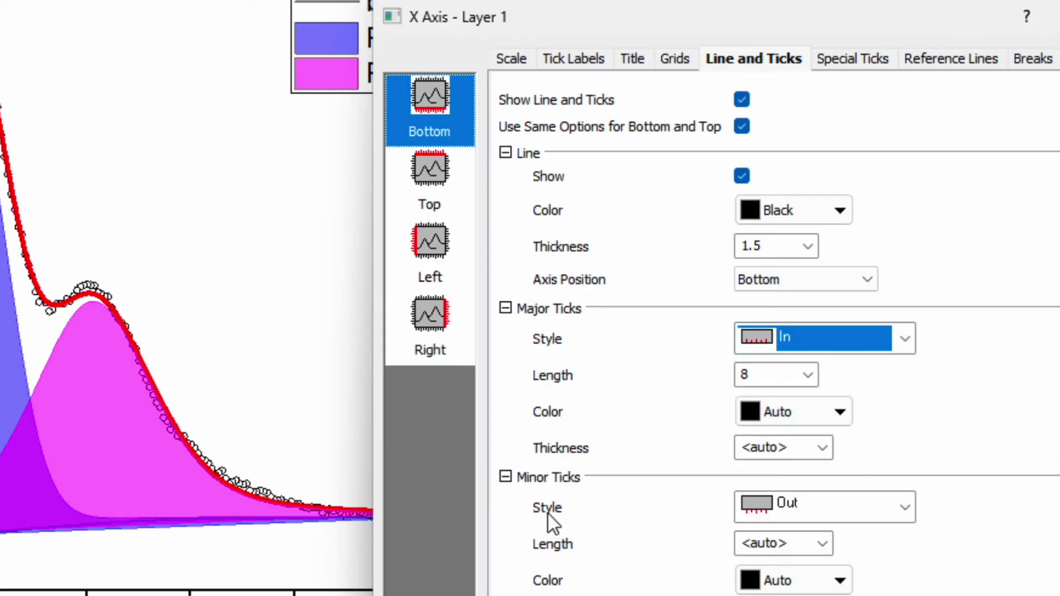
{"action": "left_click", "coordinate": [854, 505]}
{"action": "left_click", "coordinate": [838, 555]}
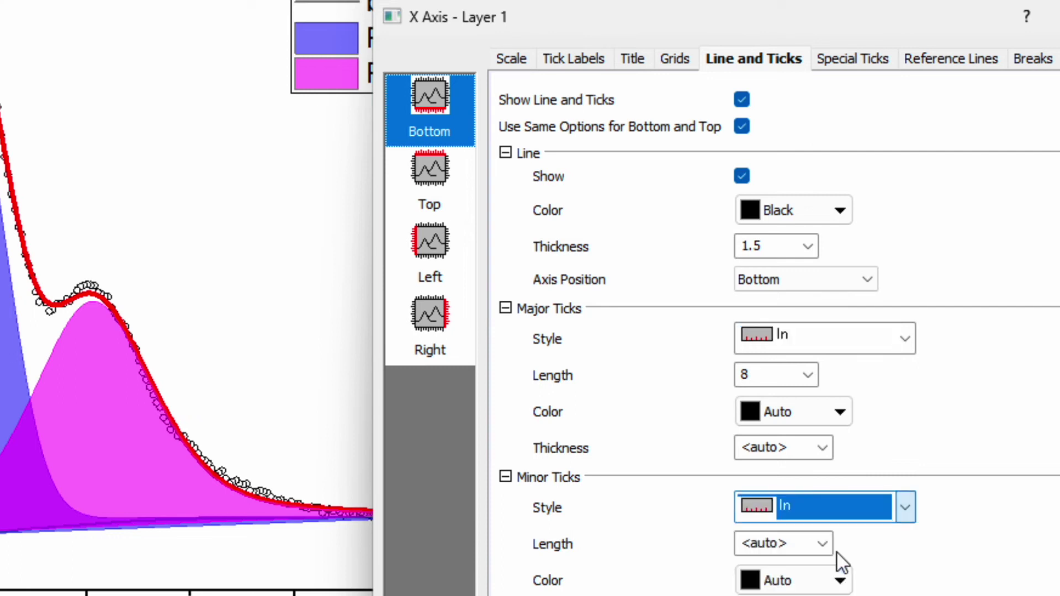
{"action": "left_click", "coordinate": [502, 349]}
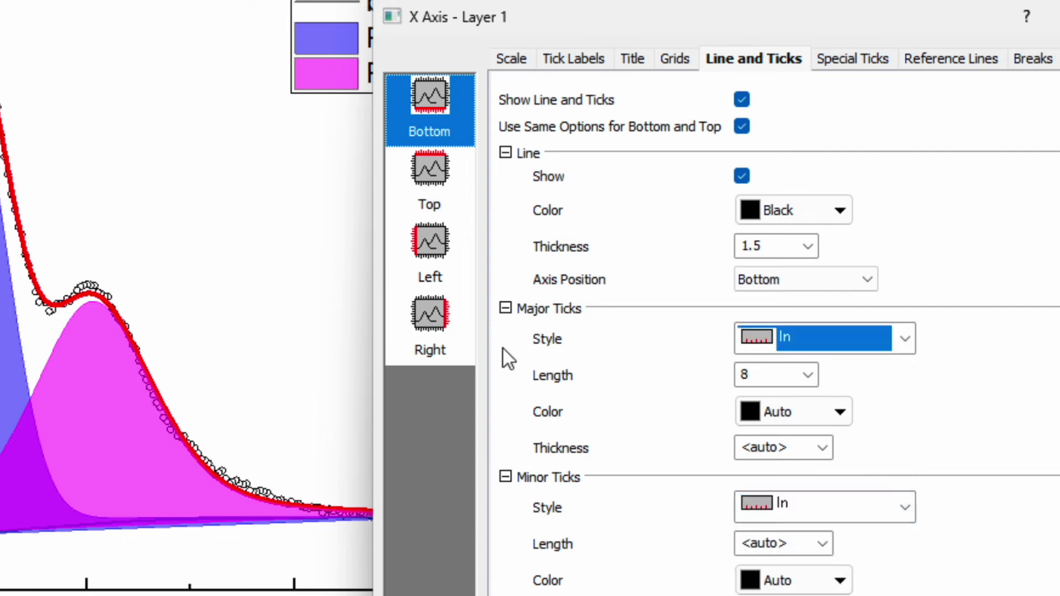
- Make left and right axes share options, with major and minor ticks set to In
{"action": "left_click", "coordinate": [431, 239]}
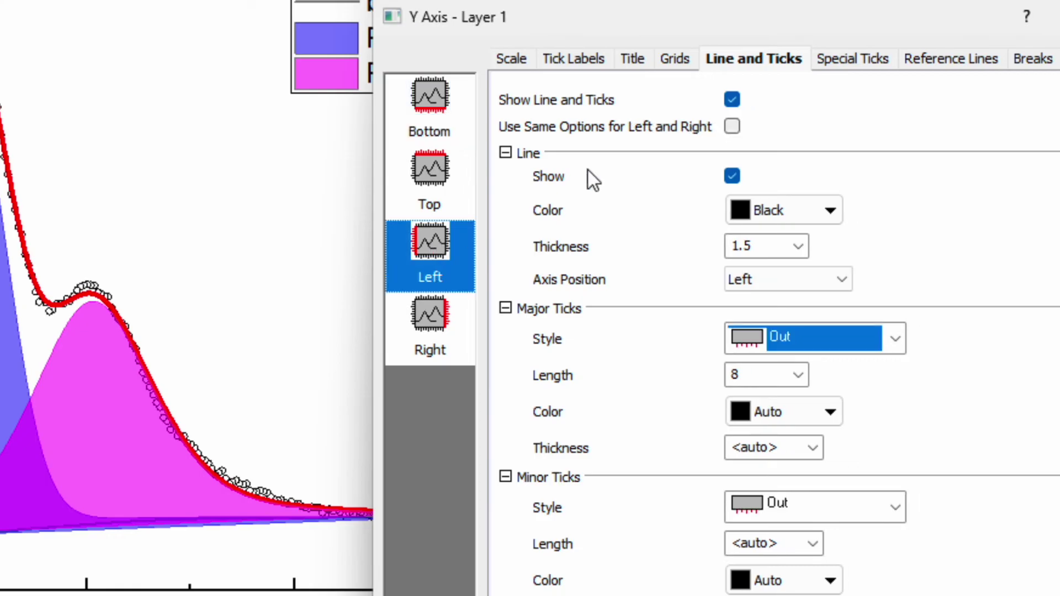
{"action": "left_click", "coordinate": [733, 127]}
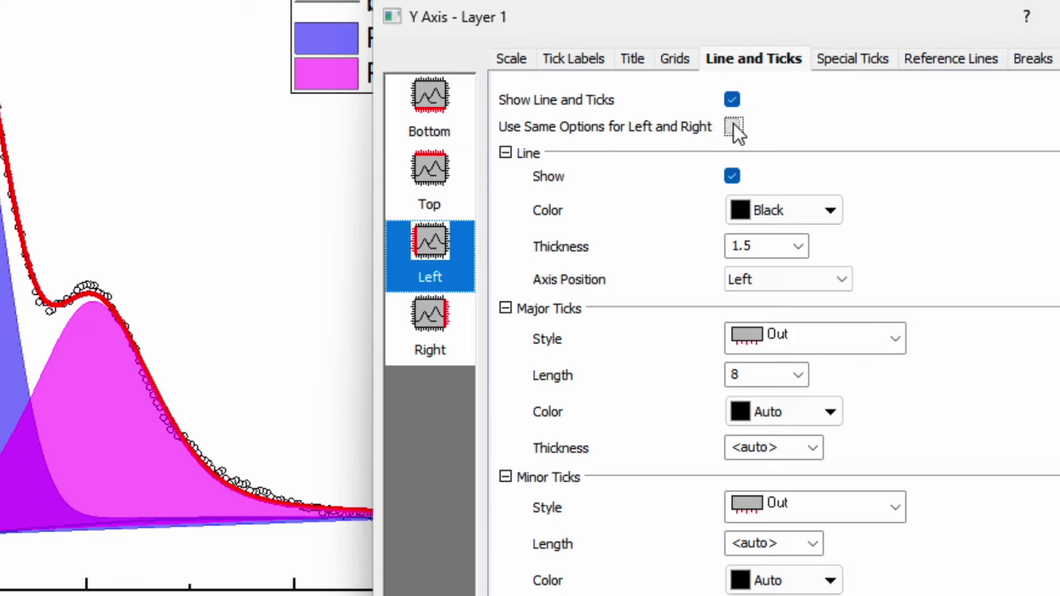
{"action": "left_click", "coordinate": [827, 332]}
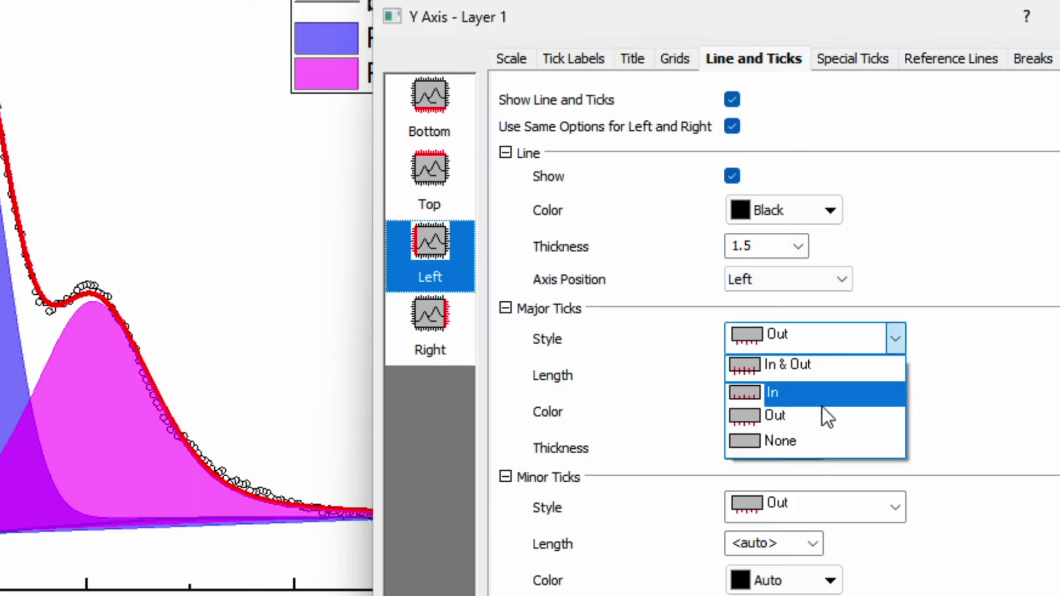
{"action": "left_click", "coordinate": [823, 392]}
{"action": "left_click", "coordinate": [838, 509]}
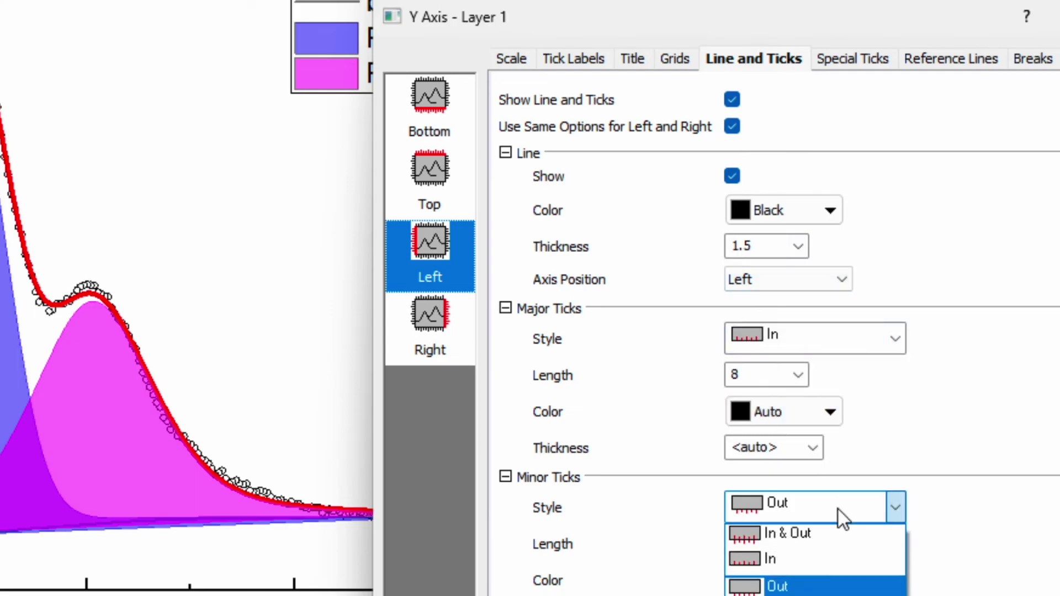
{"action": "left_click", "coordinate": [831, 561]}
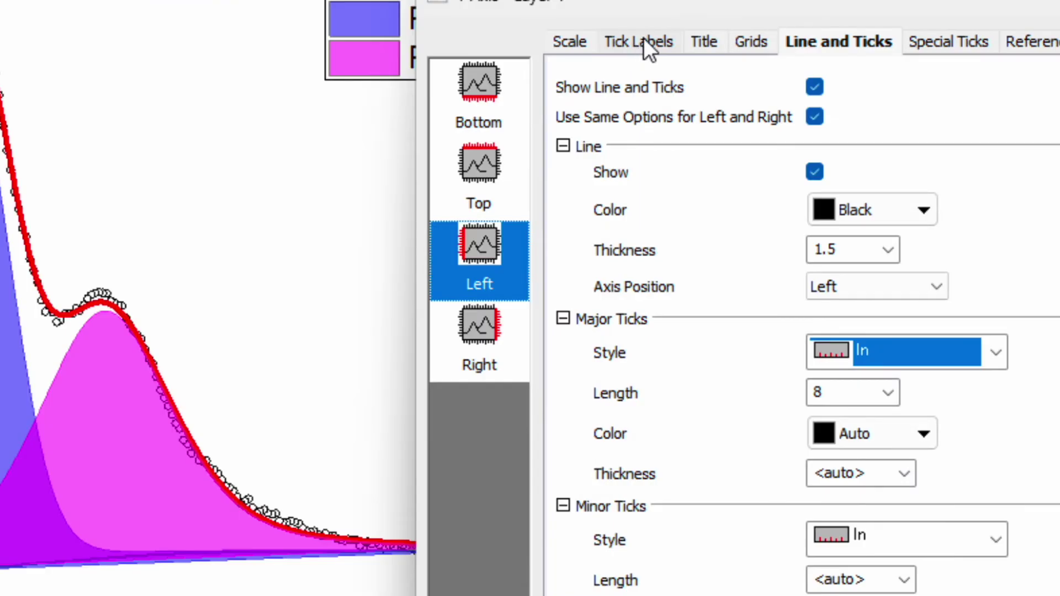
- Divide the left axis tick labels by a factor of 1000
{"action": "left_click", "coordinate": [742, 137]}
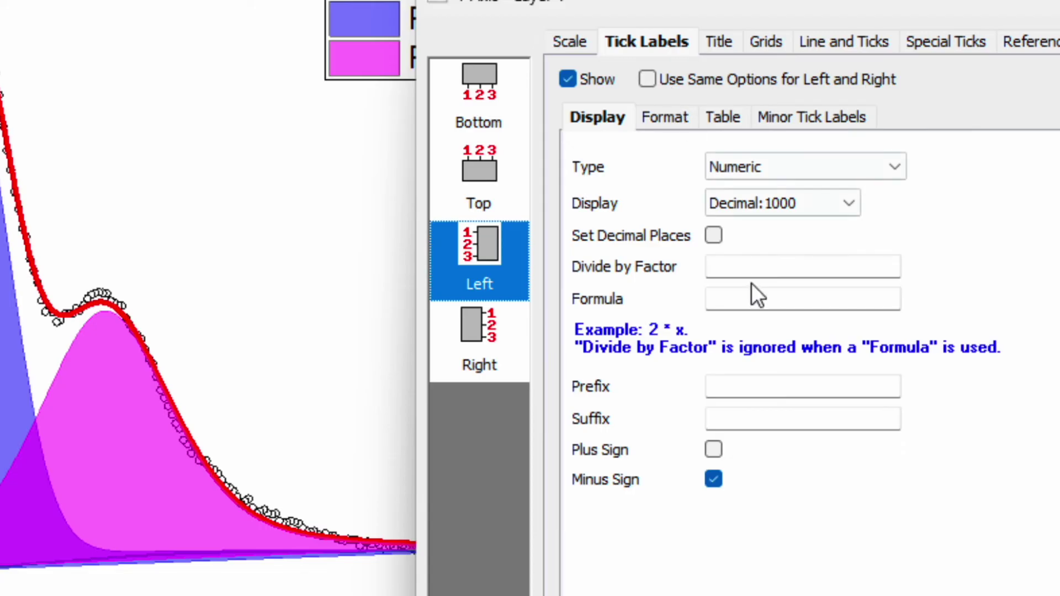
{"action": "left_click", "coordinate": [751, 264]}
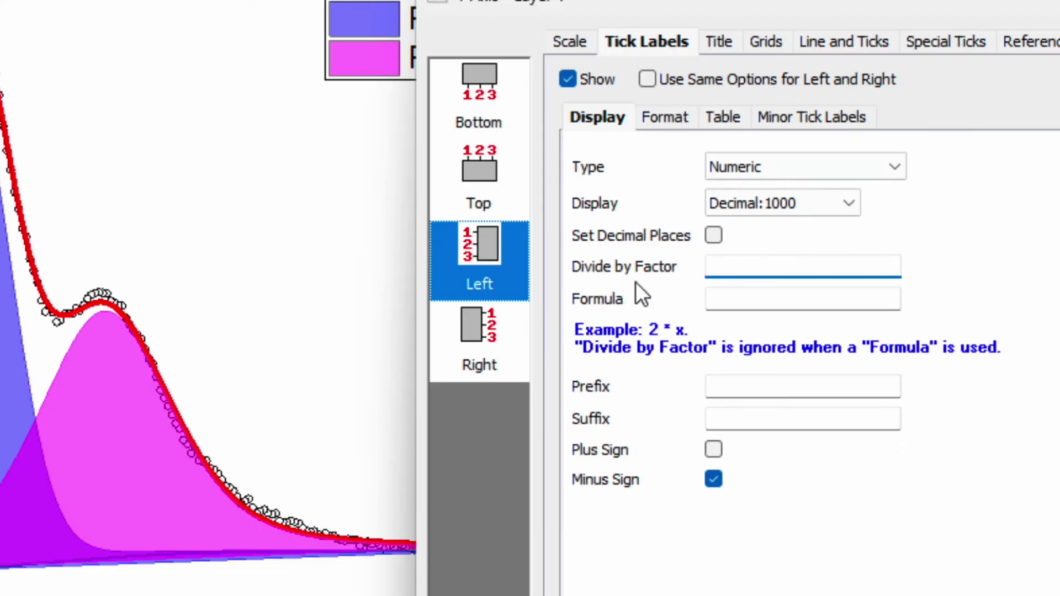
{"action": "type", "text": "1000"}
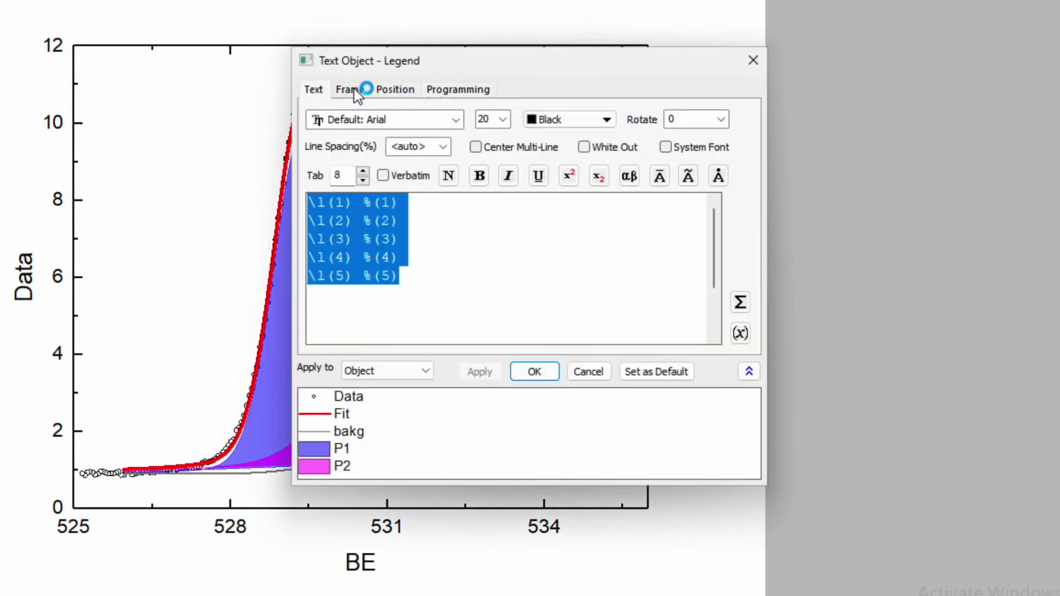
- Set the legend's Frame style to None to remove its border box
{"action": "left_click", "coordinate": [356, 92]}
{"action": "left_click", "coordinate": [394, 117]}
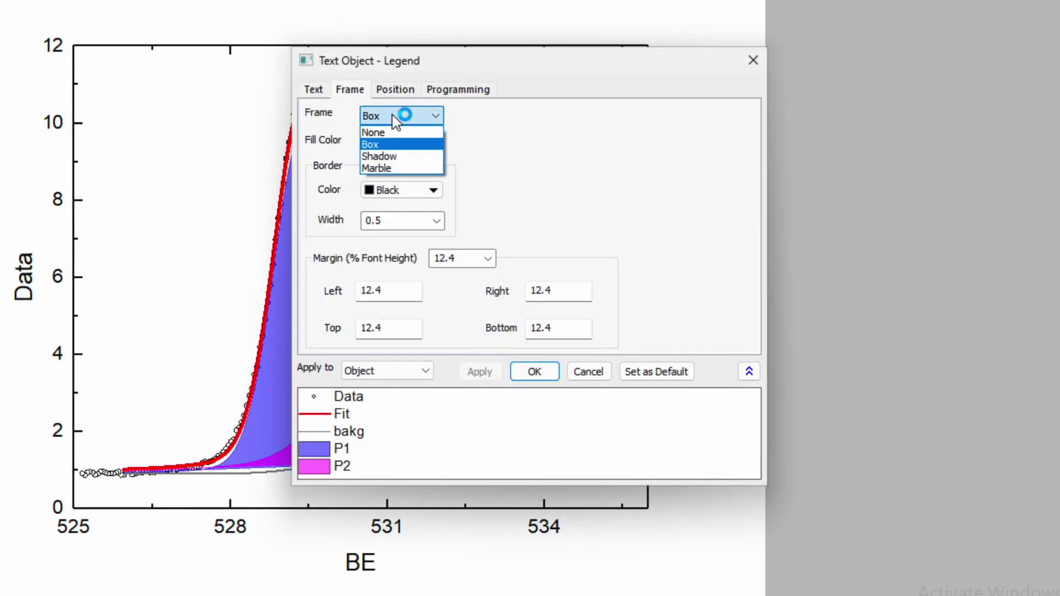
{"action": "left_click", "coordinate": [393, 132]}
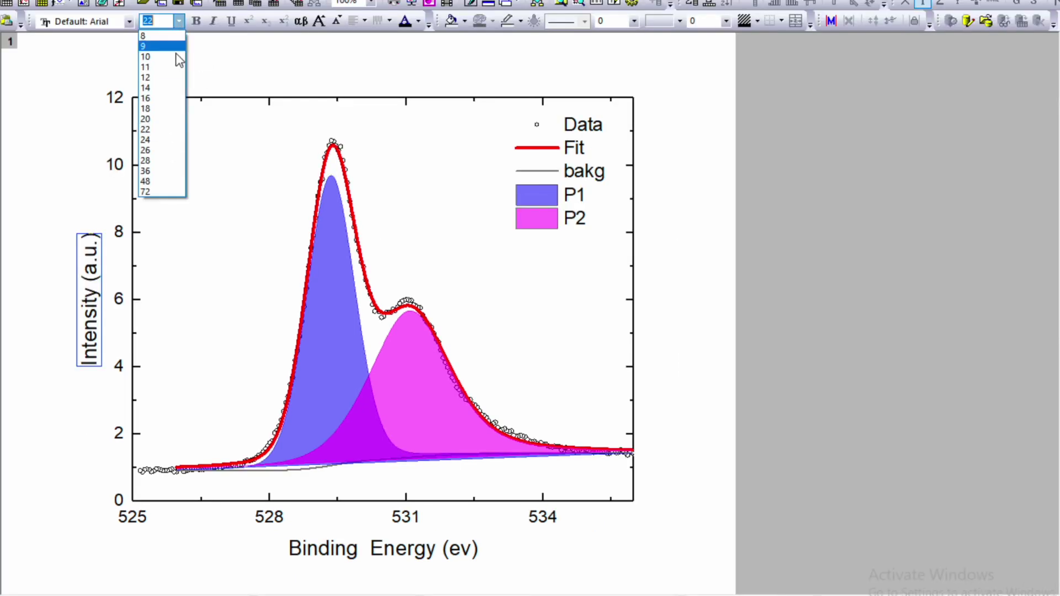
- Set font size 36 for the Intensity (a.u.) and Binding Energy (ev) axis titles
{"action": "left_click", "coordinate": [167, 171]}
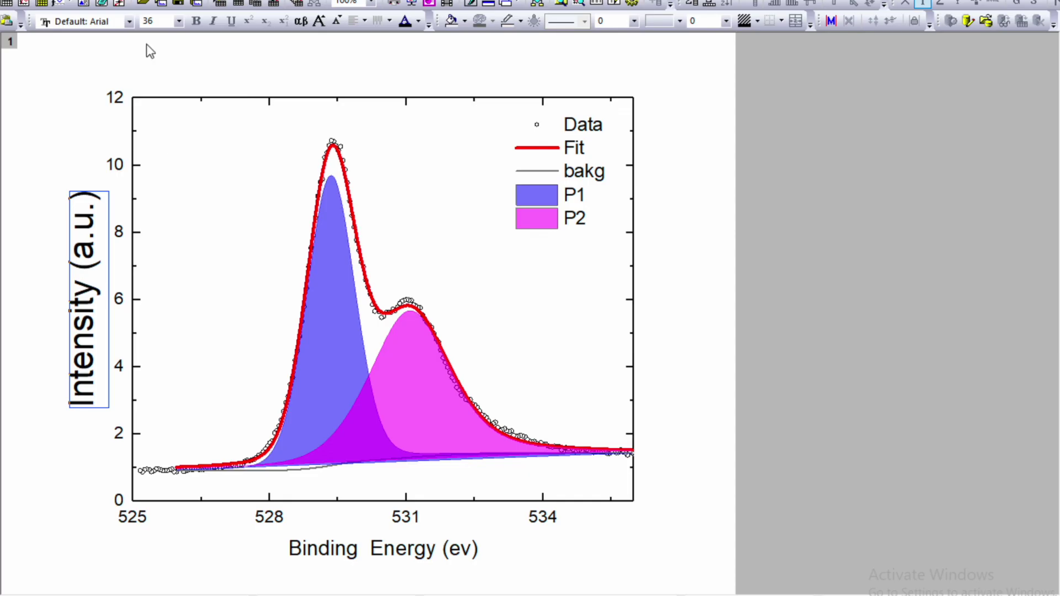
{"action": "left_click", "coordinate": [327, 564]}
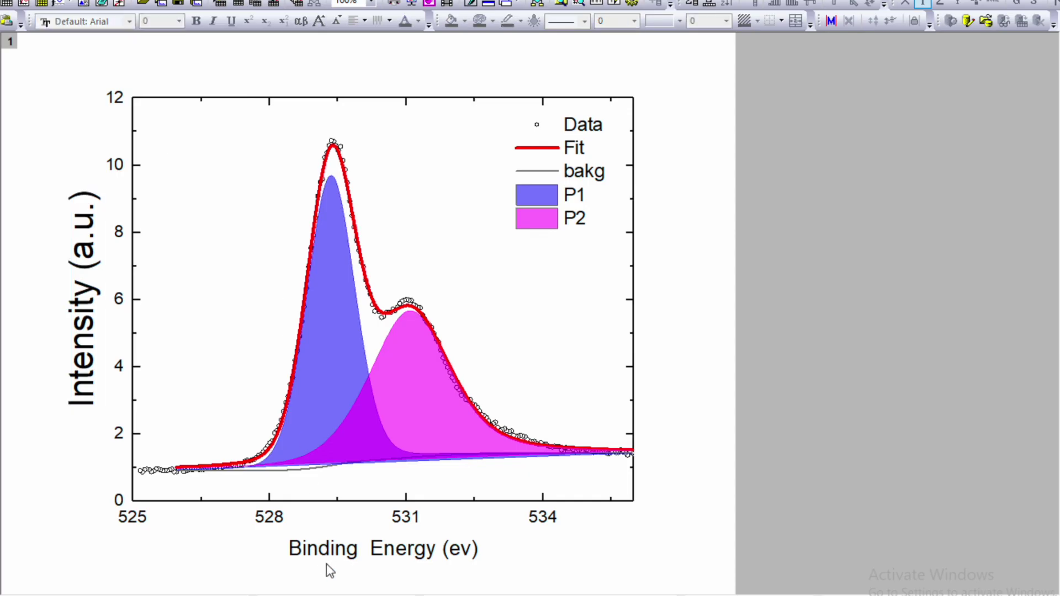
{"action": "left_click", "coordinate": [328, 550]}
{"action": "left_click", "coordinate": [179, 22]}
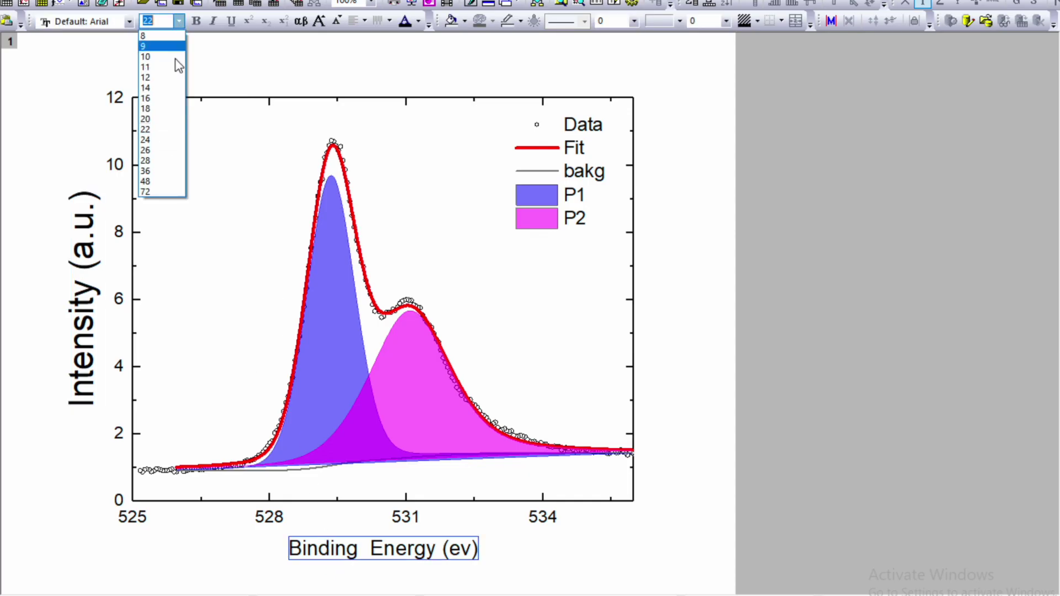
{"action": "left_click", "coordinate": [163, 172]}
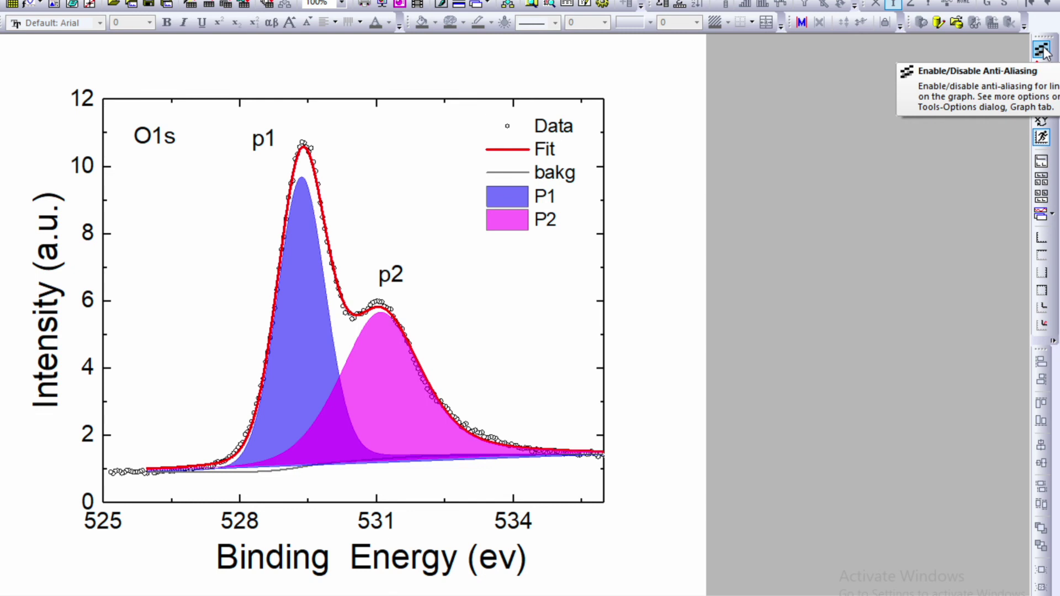
- Enable anti-aliasing so the graph's curves render smoothly
{"action": "left_click", "coordinate": [1042, 49]}
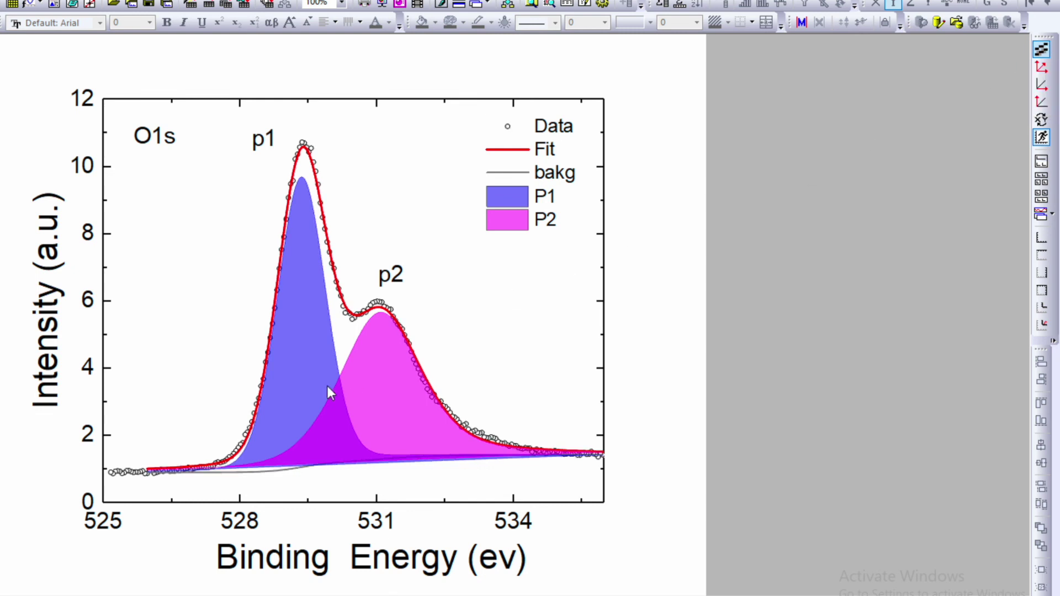